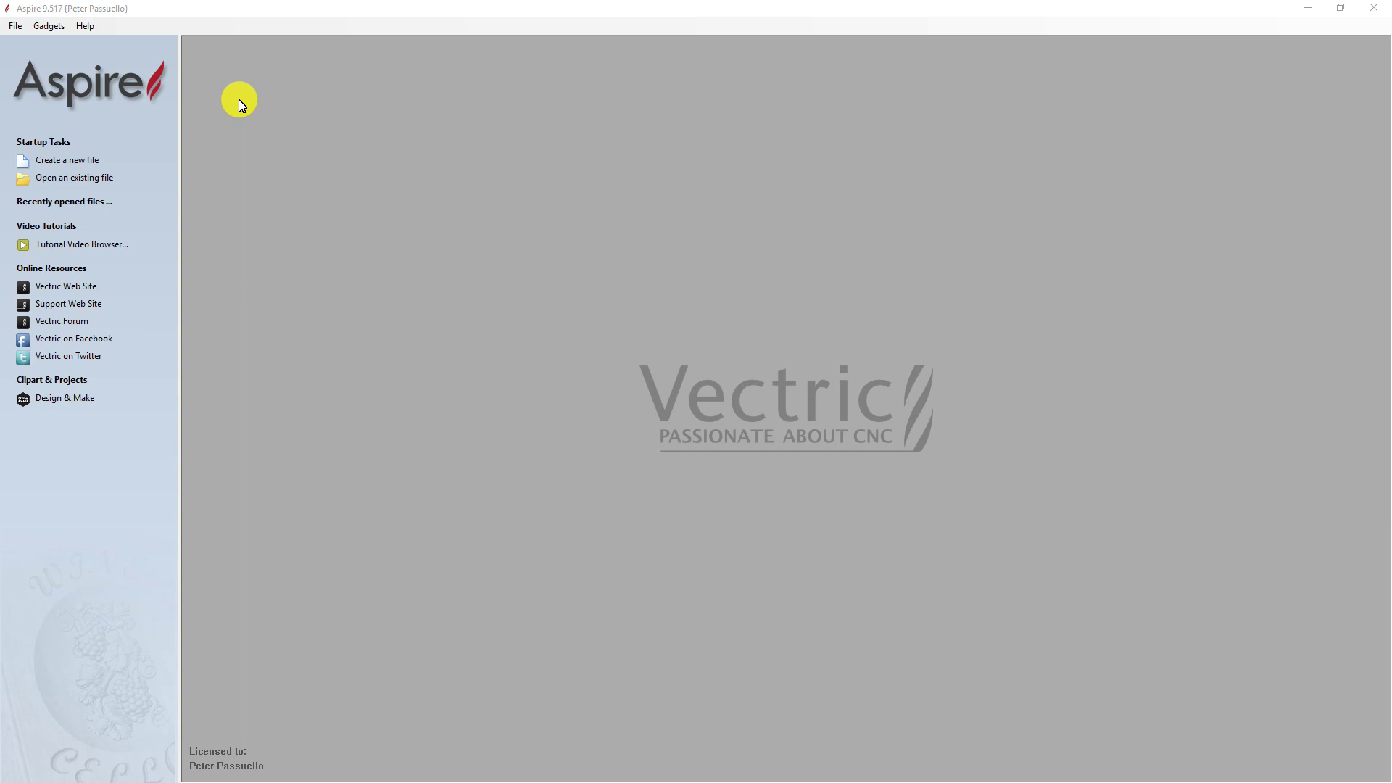
- Open the Help menu on Aspire's start page
{"action": "left_click", "coordinate": [81, 27]}
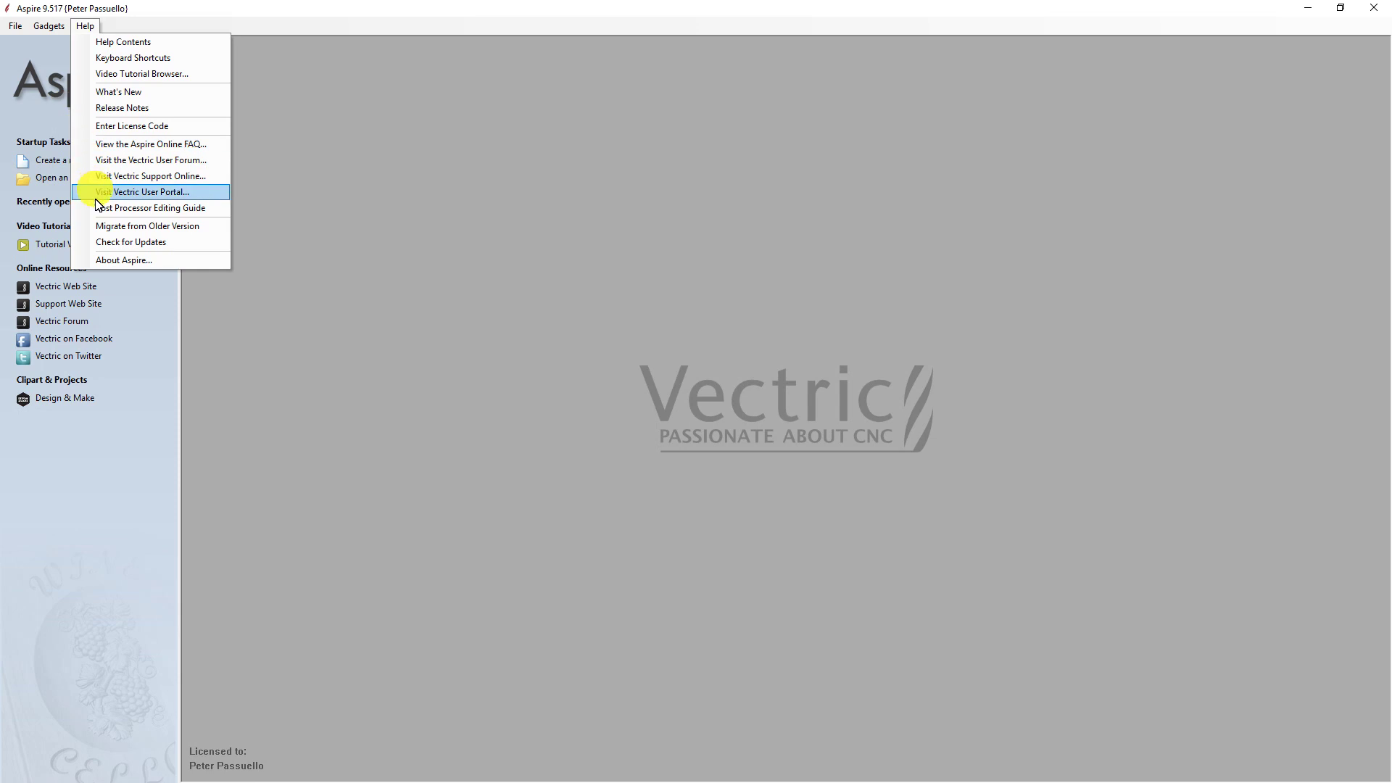
- Check Aspire's version, then download MASSO's Version 9.5 Vectric Aspire/VCarve post processor zip
{"action": "left_click", "coordinate": [101, 261]}
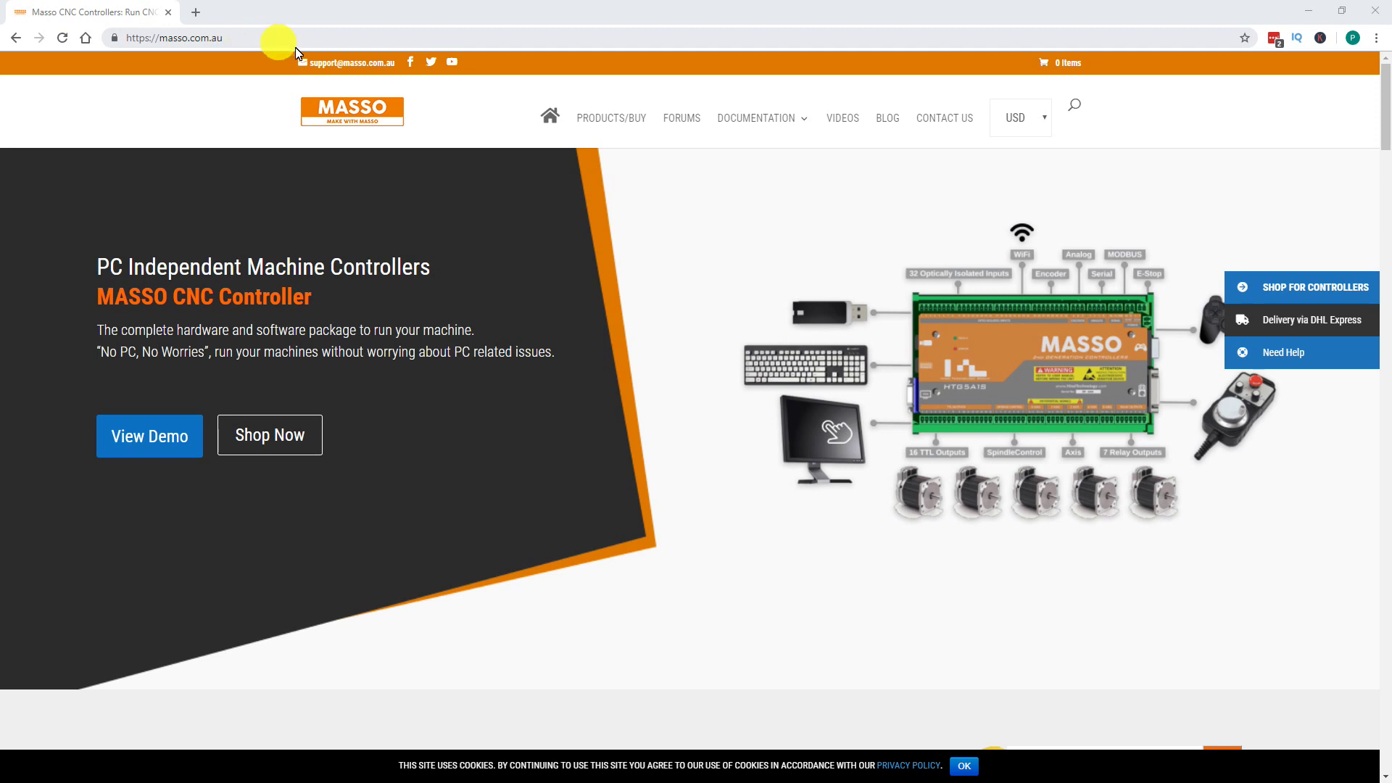
{"action": "left_click", "coordinate": [761, 127]}
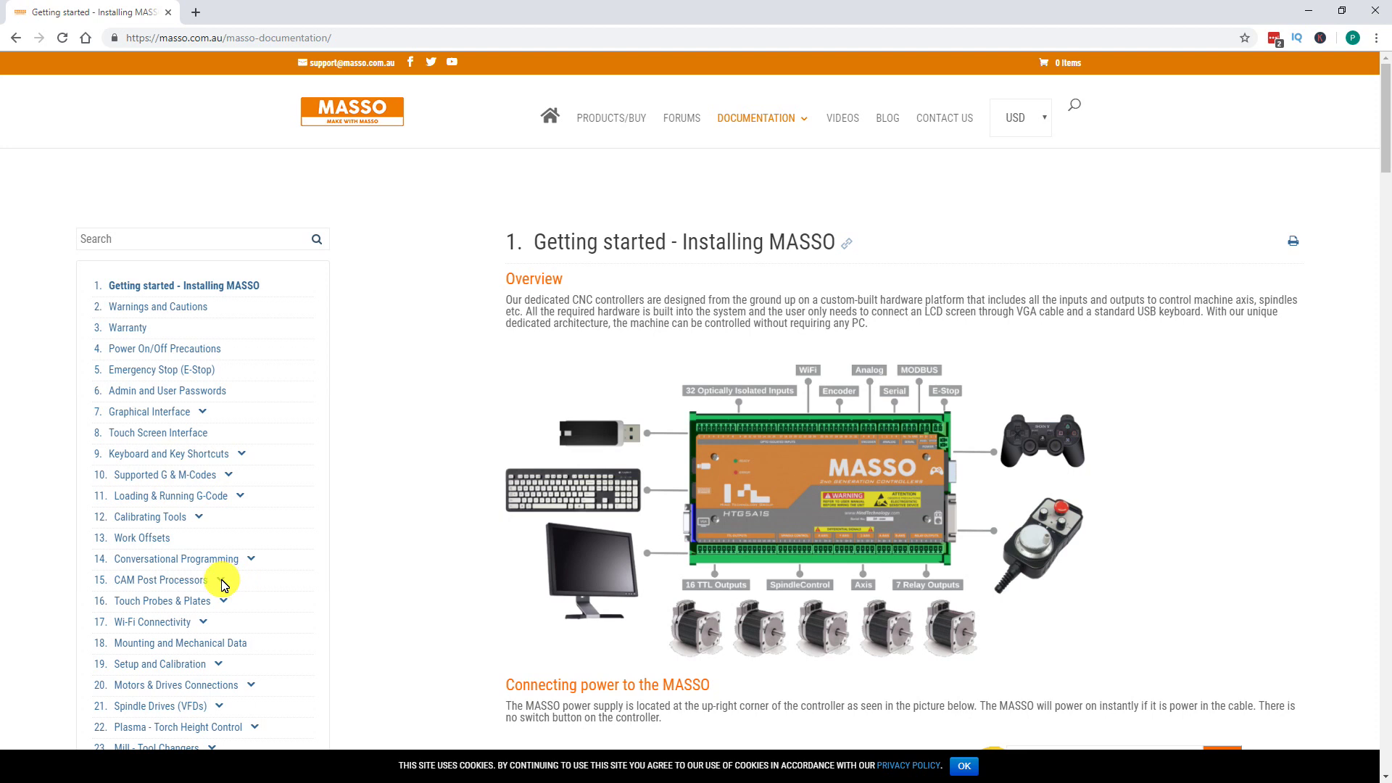
{"action": "left_click", "coordinate": [221, 580]}
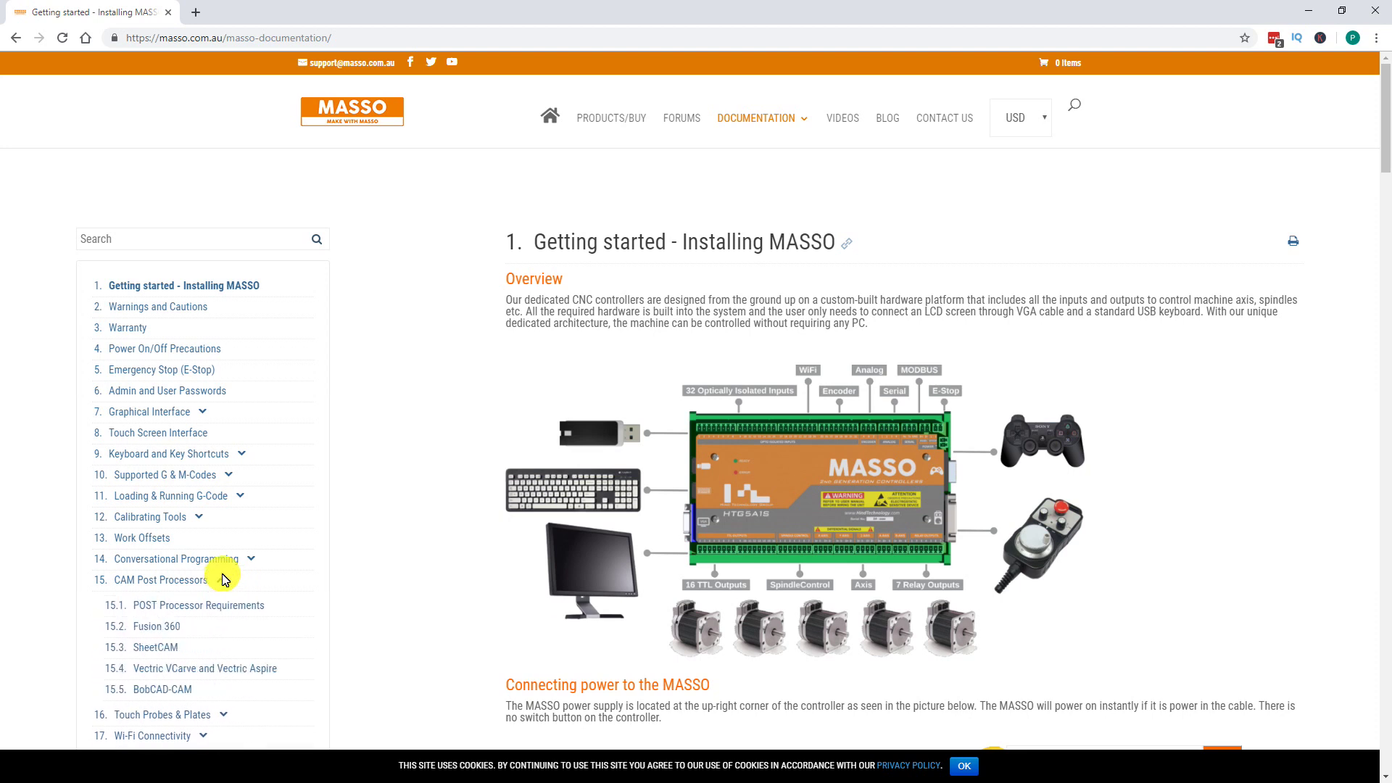
{"action": "left_click", "coordinate": [221, 669]}
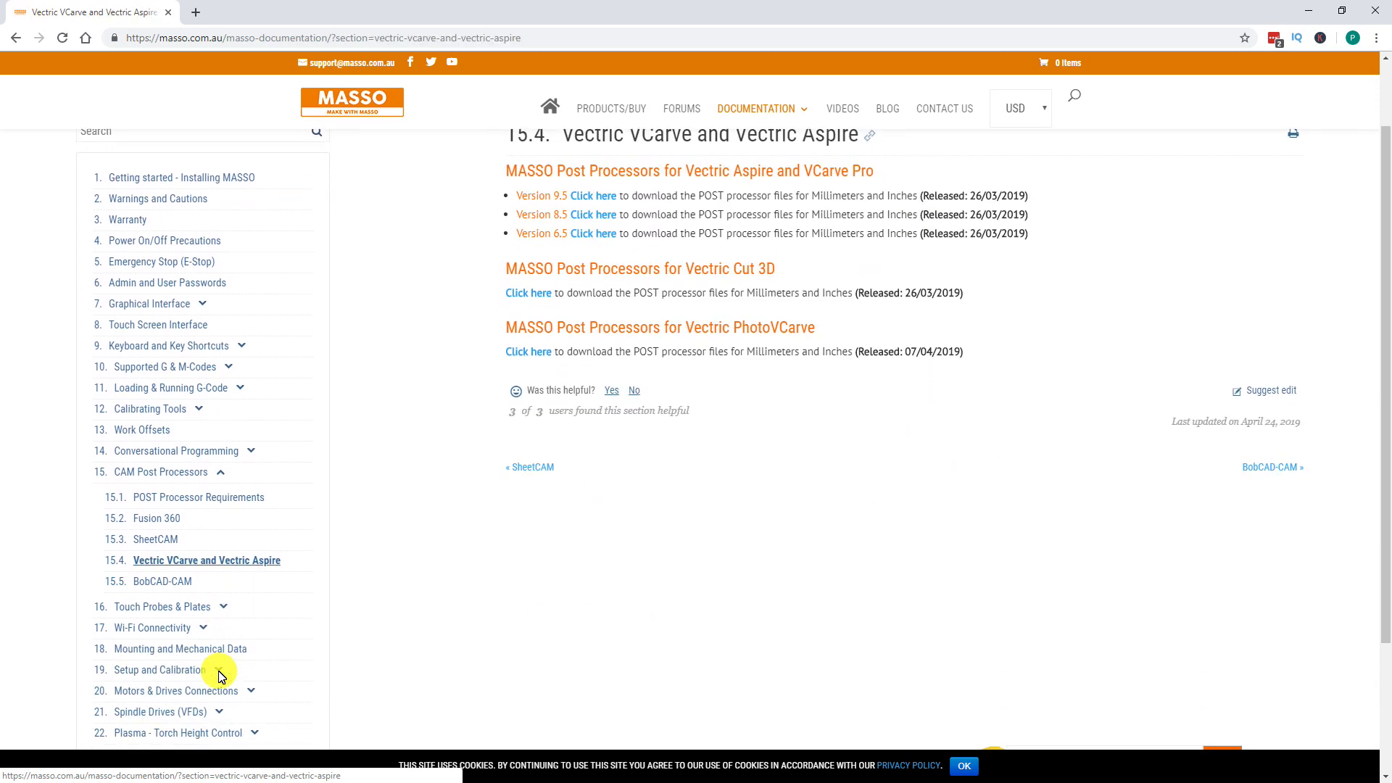
{"action": "scroll", "coordinate": [363, 404], "scroll_direction": "up", "scroll_amount": 2}
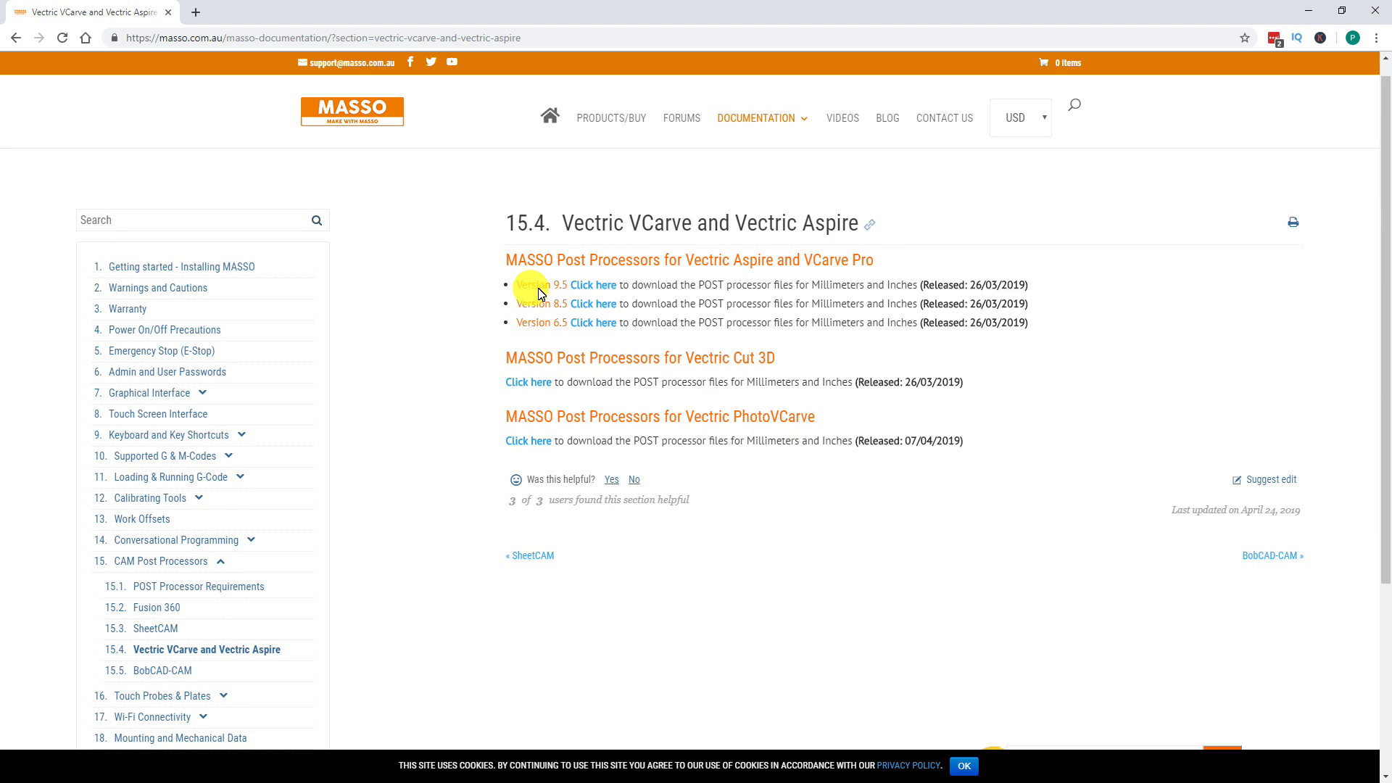
{"action": "left_click", "coordinate": [590, 285]}
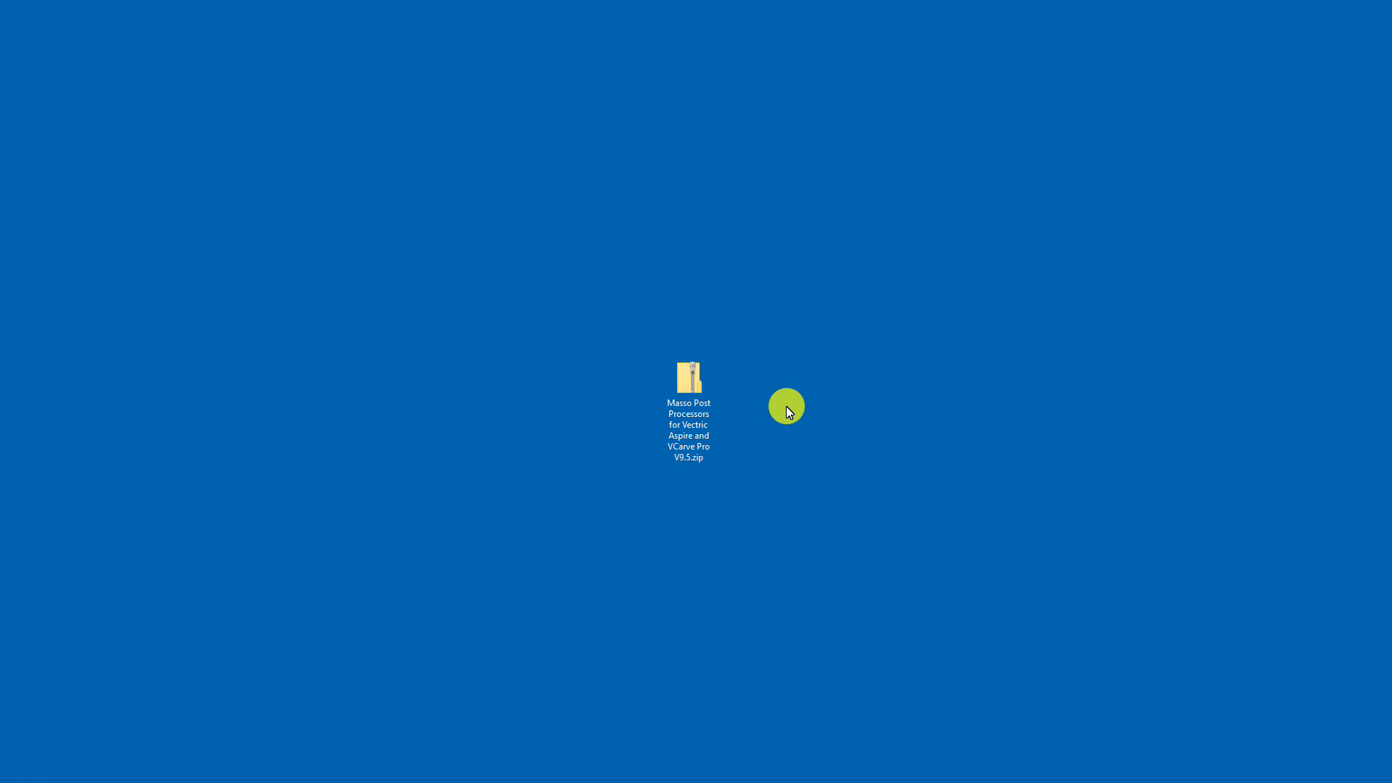
{"action": "left_click", "coordinate": [708, 389]}
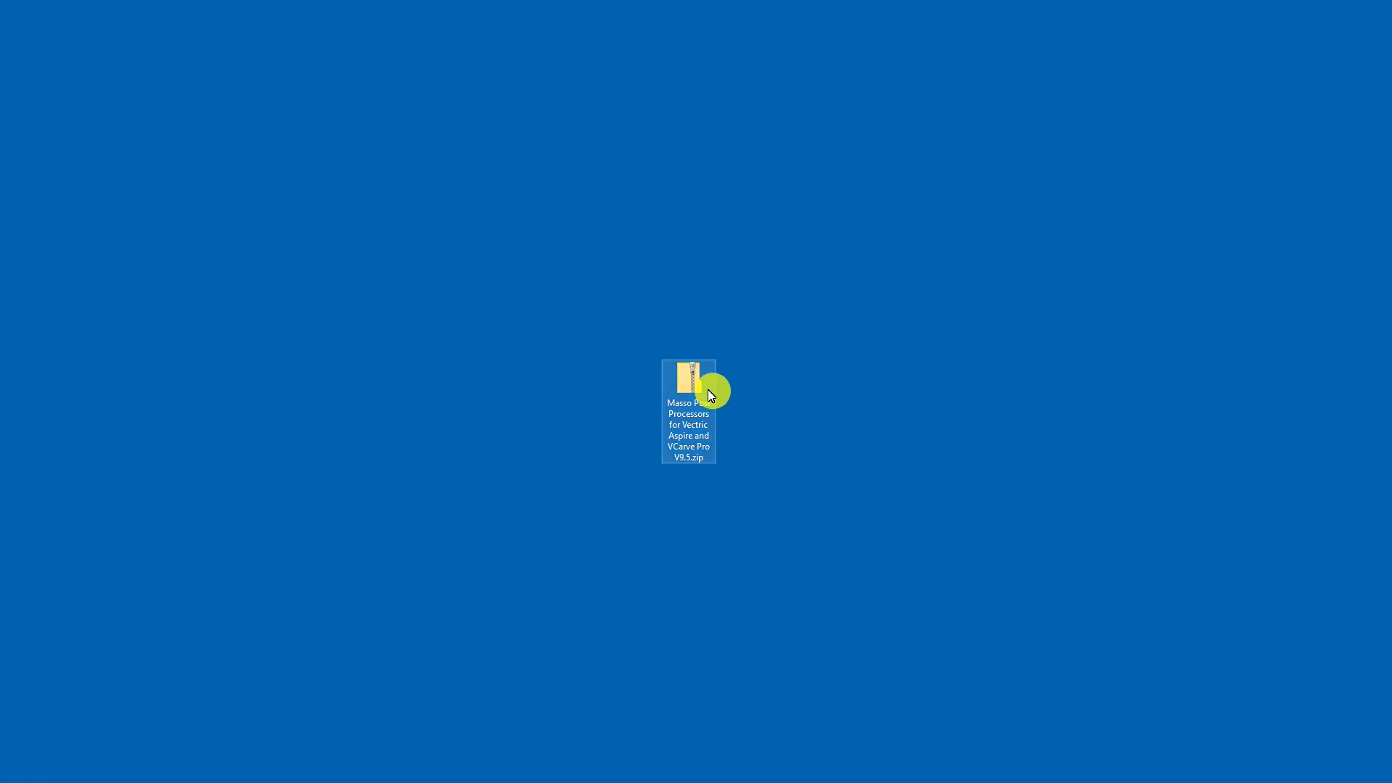
- Copy Masso_ATC_Arcs_inch.pp and Masso_ATC_Arcs_mm.pp from the downloaded V9.5 zip
{"action": "double_click", "coordinate": [701, 385]}
{"action": "left_click_drag", "start_coordinate": [709, 191], "coordinate": [551, 110]}
{"action": "right_click", "coordinate": [553, 114]}
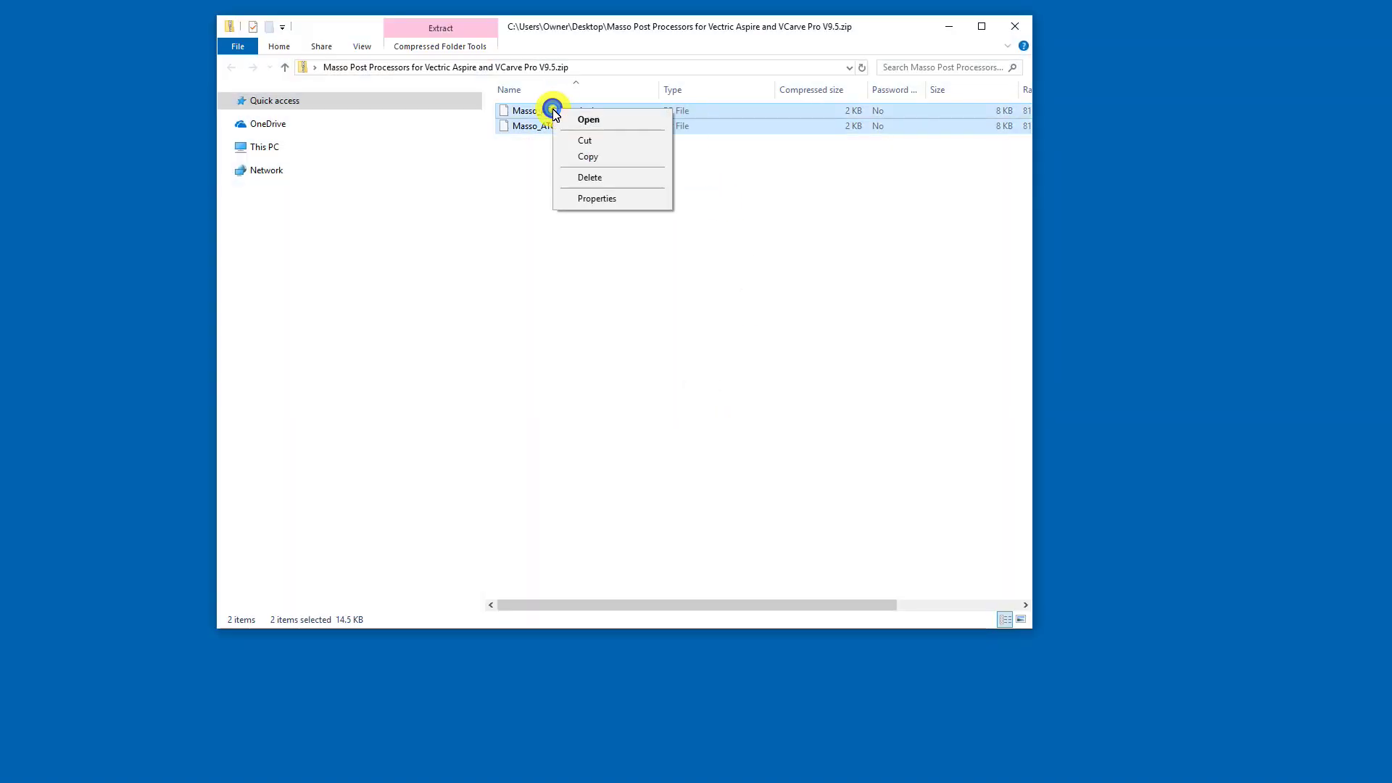
{"action": "left_click", "coordinate": [579, 155]}
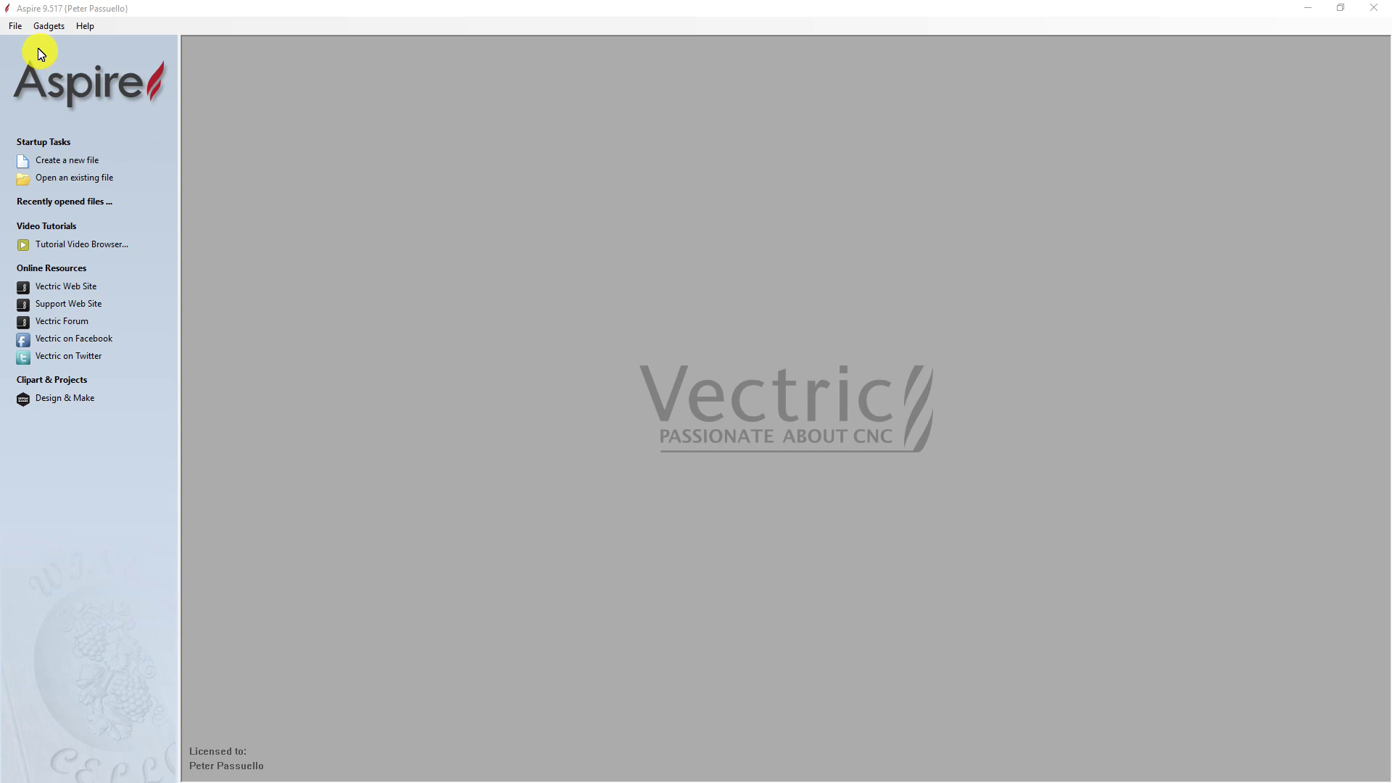
- Open Aspire's application data folder and go into its My_PostP folder
{"action": "left_click", "coordinate": [15, 27]}
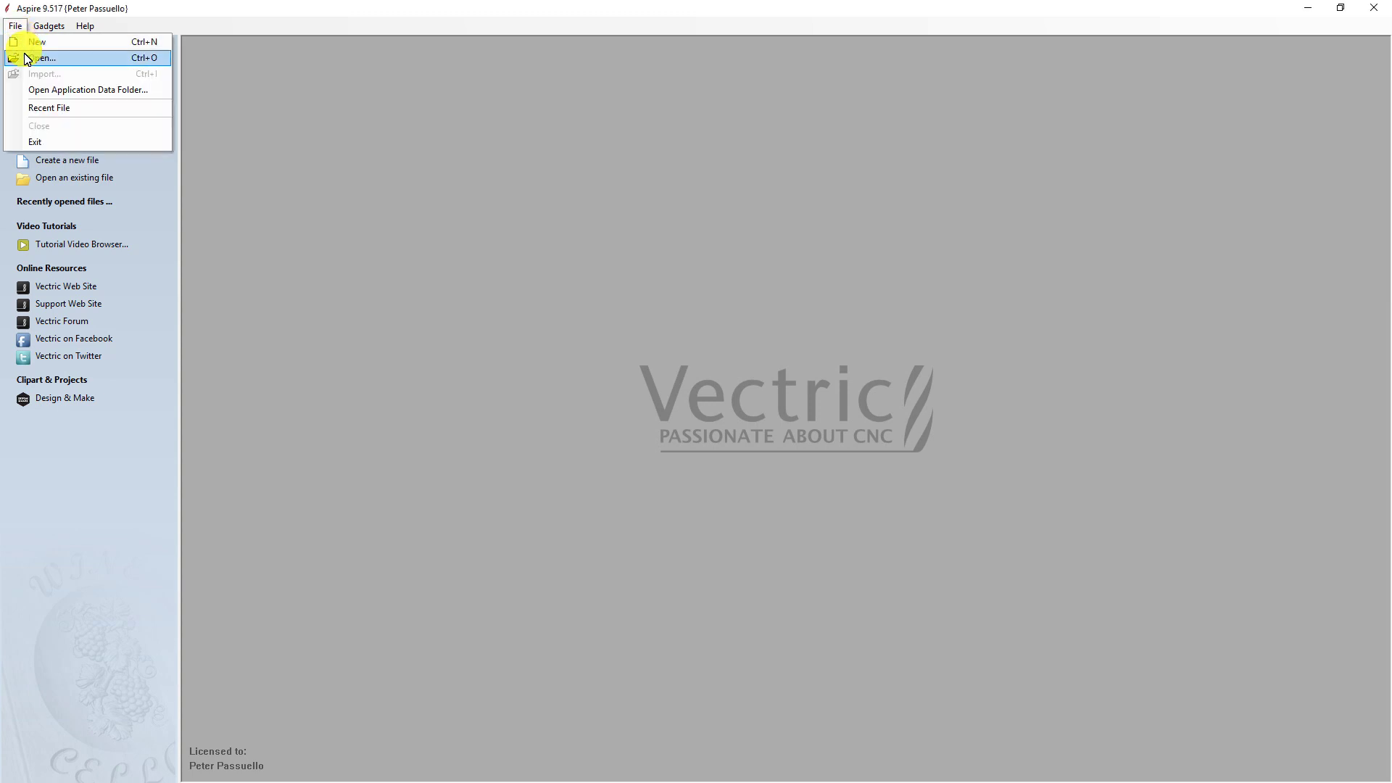
{"action": "left_click", "coordinate": [33, 91]}
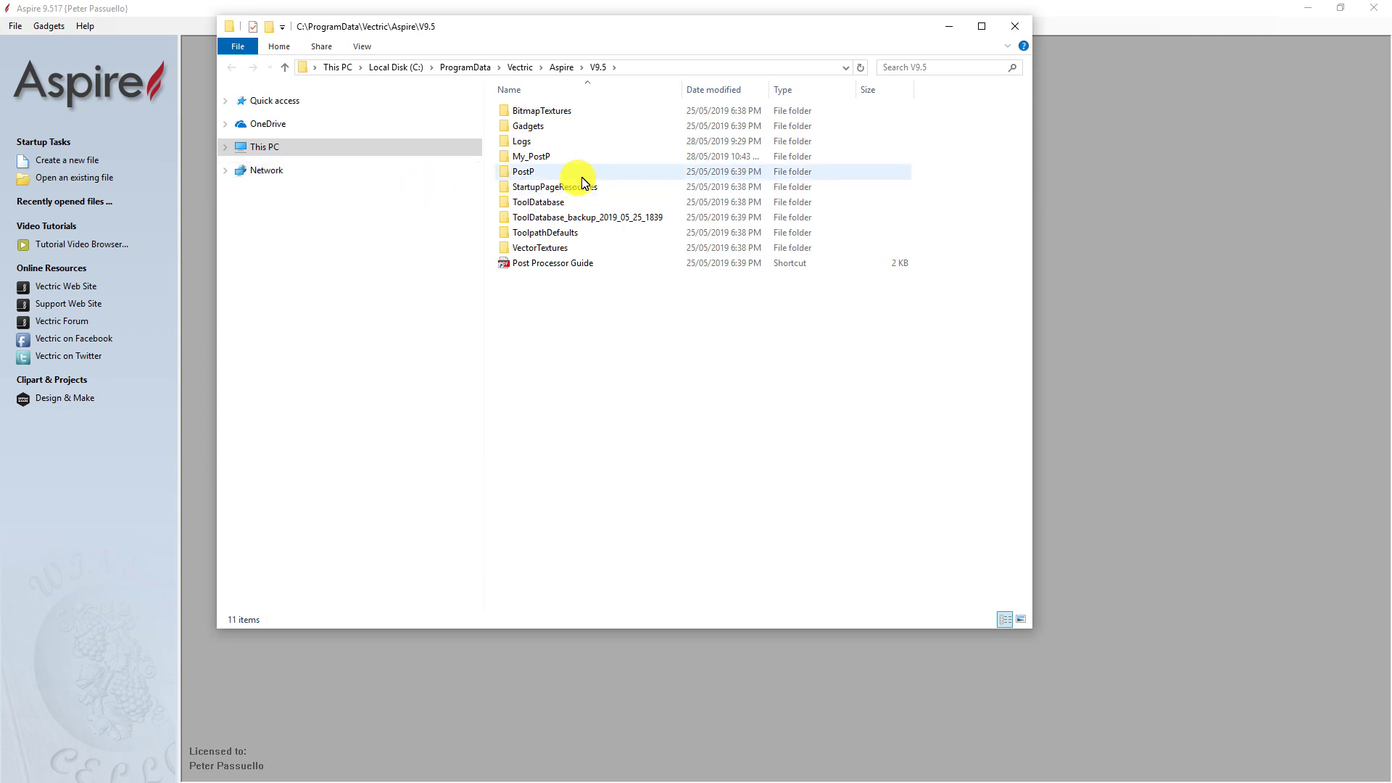
{"action": "left_click", "coordinate": [627, 177]}
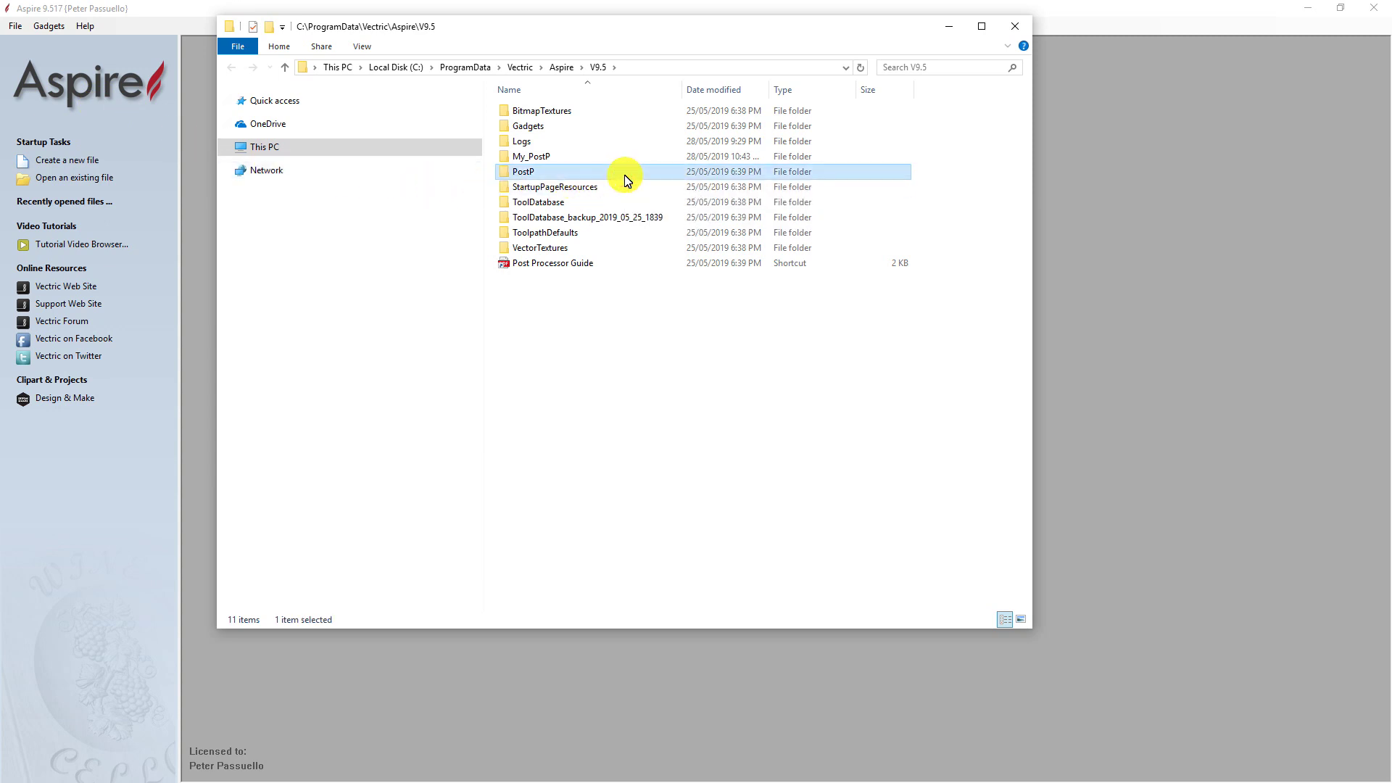
{"action": "left_click", "coordinate": [626, 158]}
{"action": "left_click", "coordinate": [626, 158]}
{"action": "right_click", "coordinate": [628, 160]}
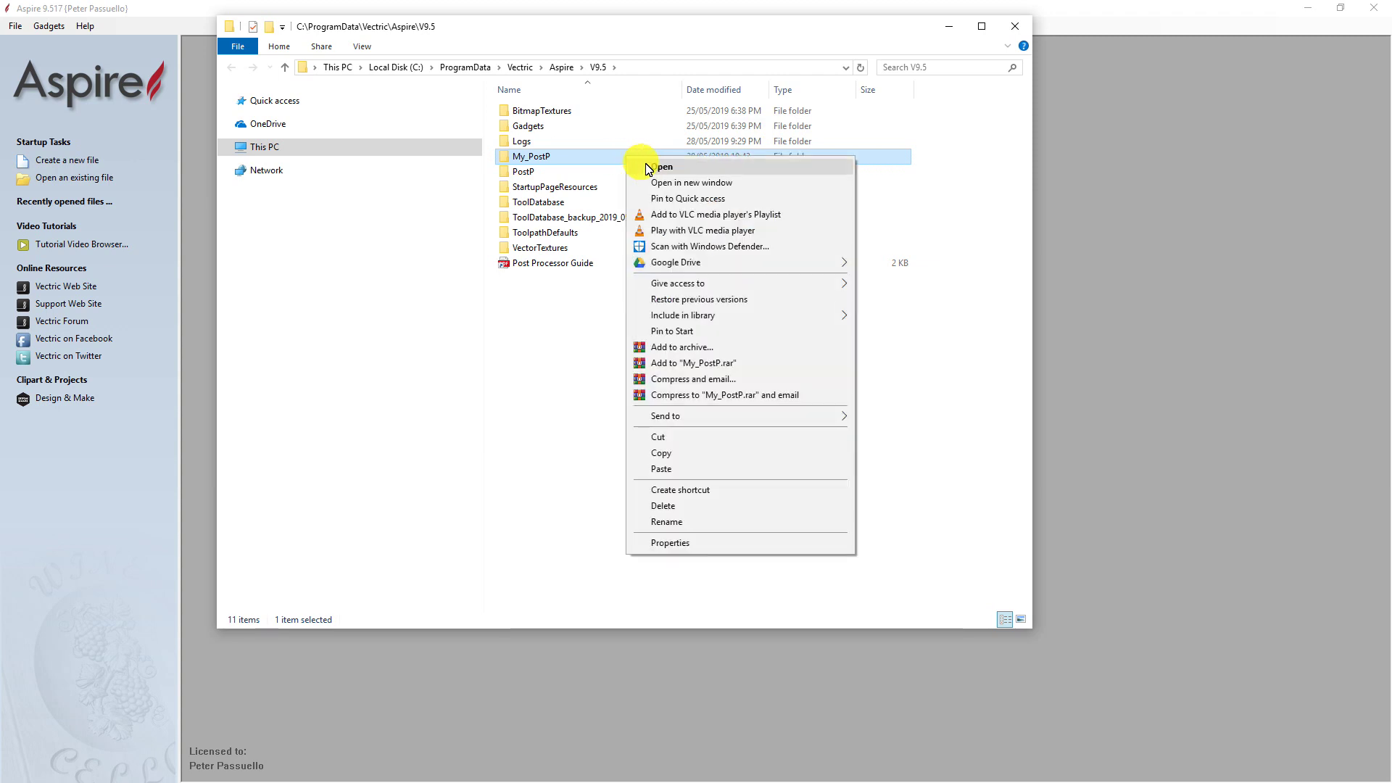
{"action": "left_click", "coordinate": [643, 163]}
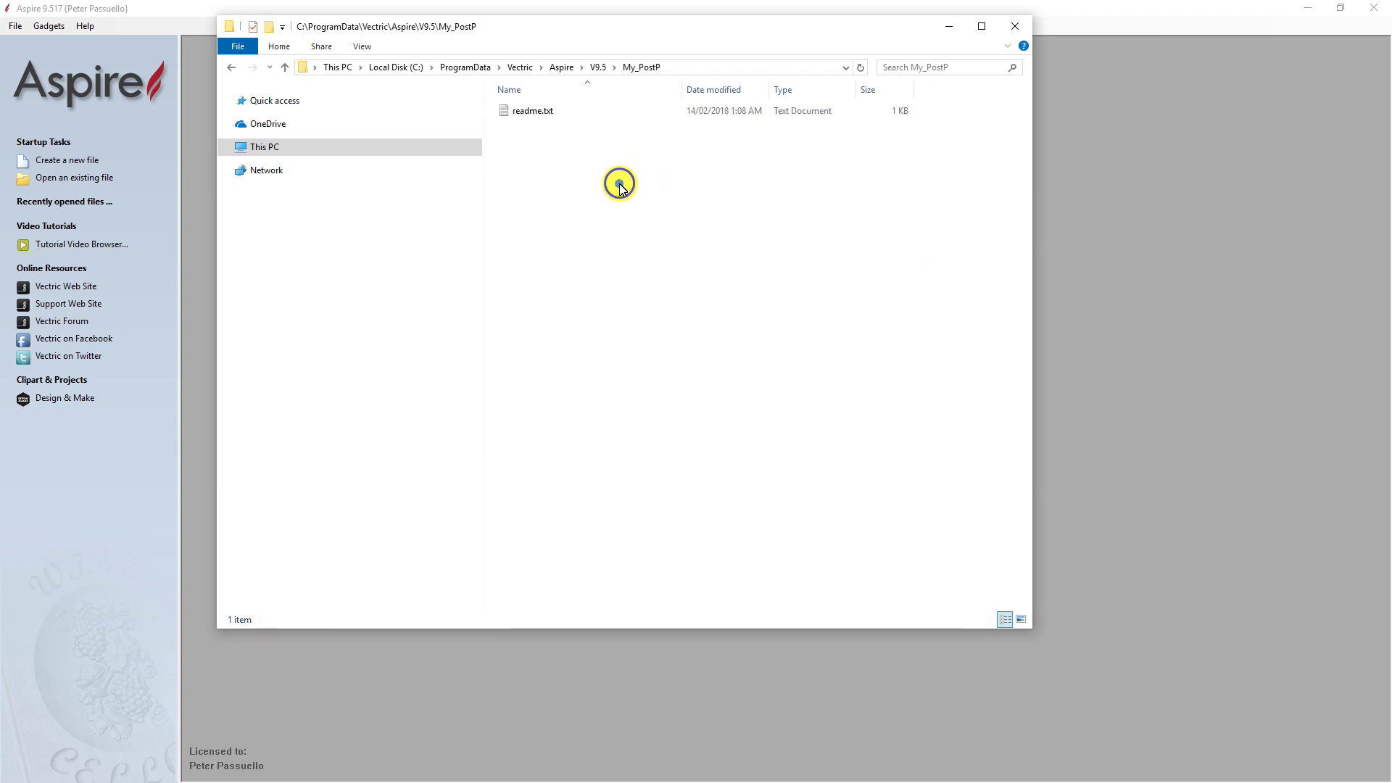
- Paste both Masso .pp files into My_PostP
{"action": "right_click", "coordinate": [620, 186]}
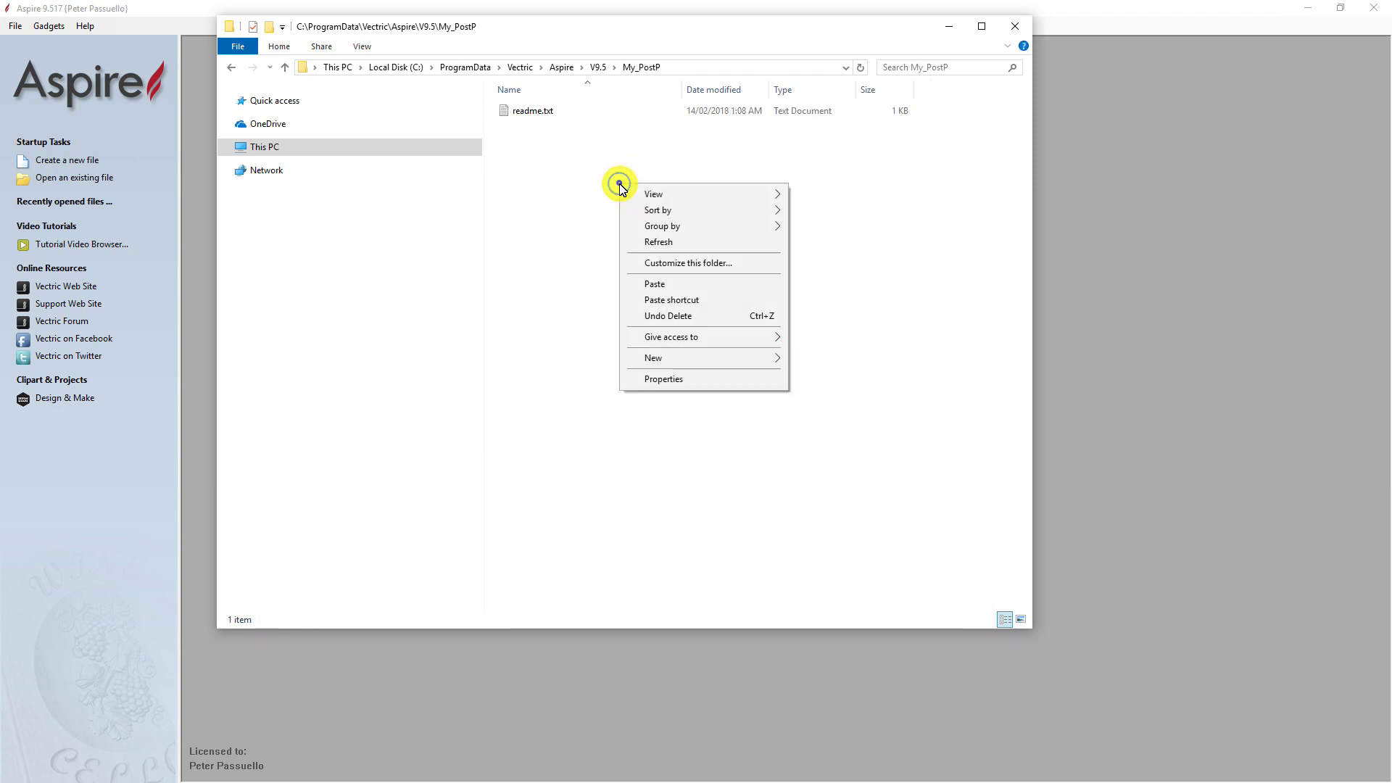
{"action": "left_click", "coordinate": [654, 285]}
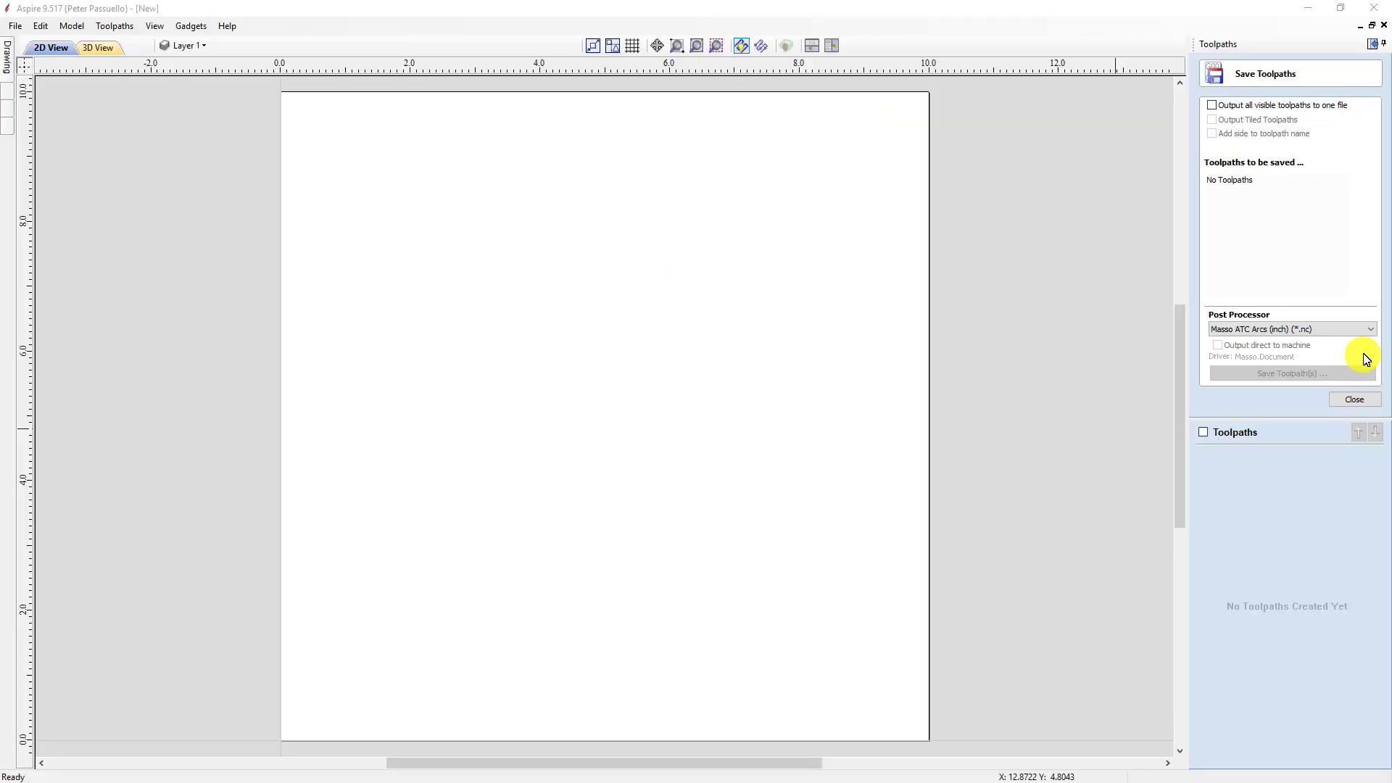
{"action": "left_click", "coordinate": [1369, 330]}
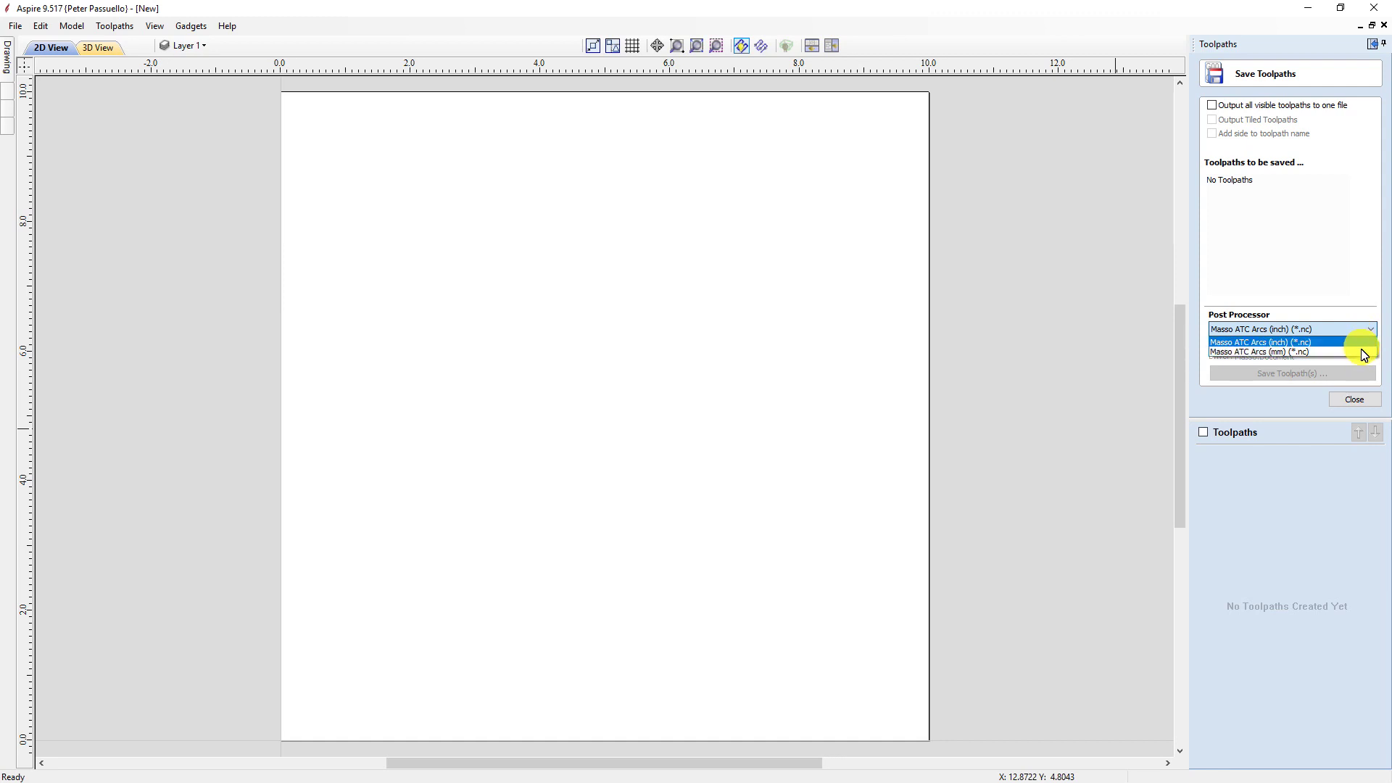
- Choose Masso ATC Arcs (inch) (*.nc) as the Save Toolpaths post processor
{"action": "left_click", "coordinate": [1338, 493]}
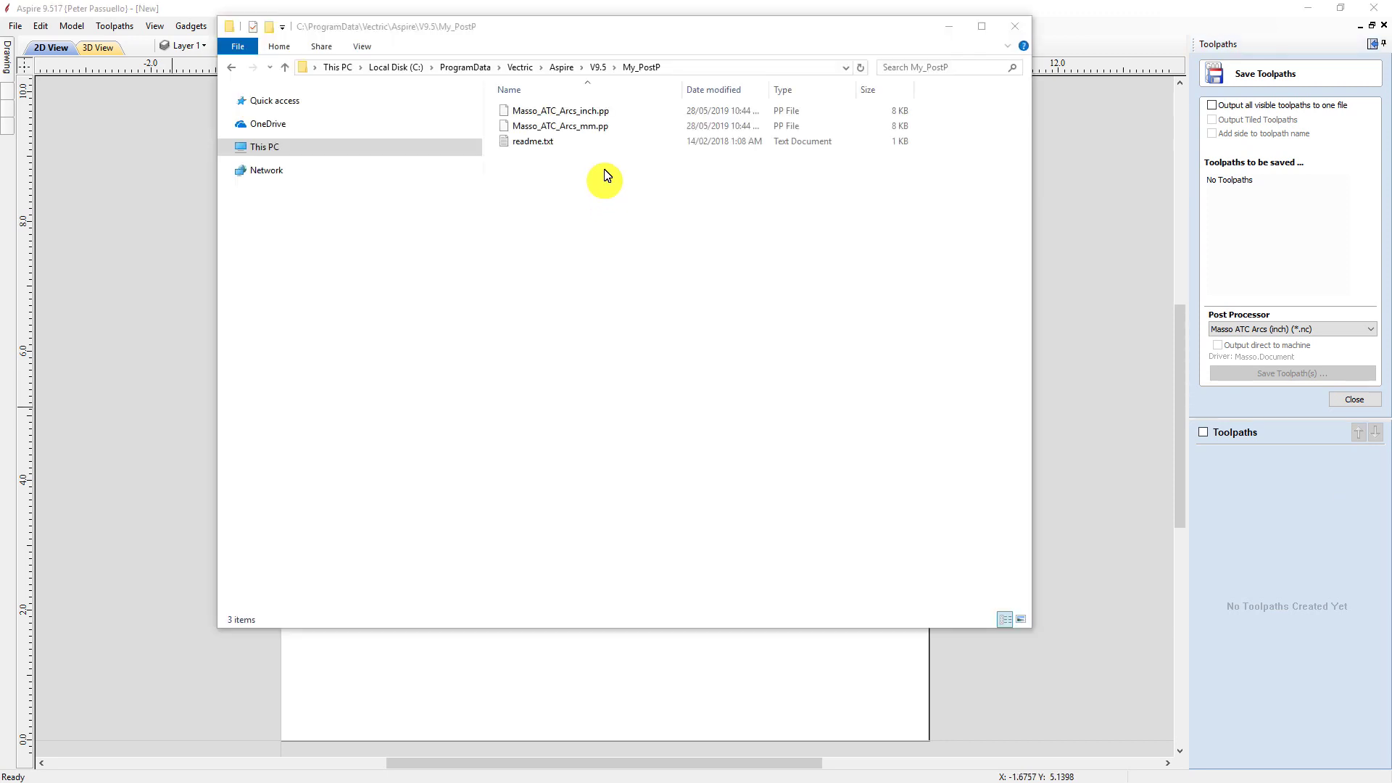
- Move both Masso ATC Arcs .pp files from My_PostP into Aspire's PostP folder
{"action": "left_click", "coordinate": [600, 110]}
{"action": "left_click", "coordinate": [599, 127], "text": "shift"}
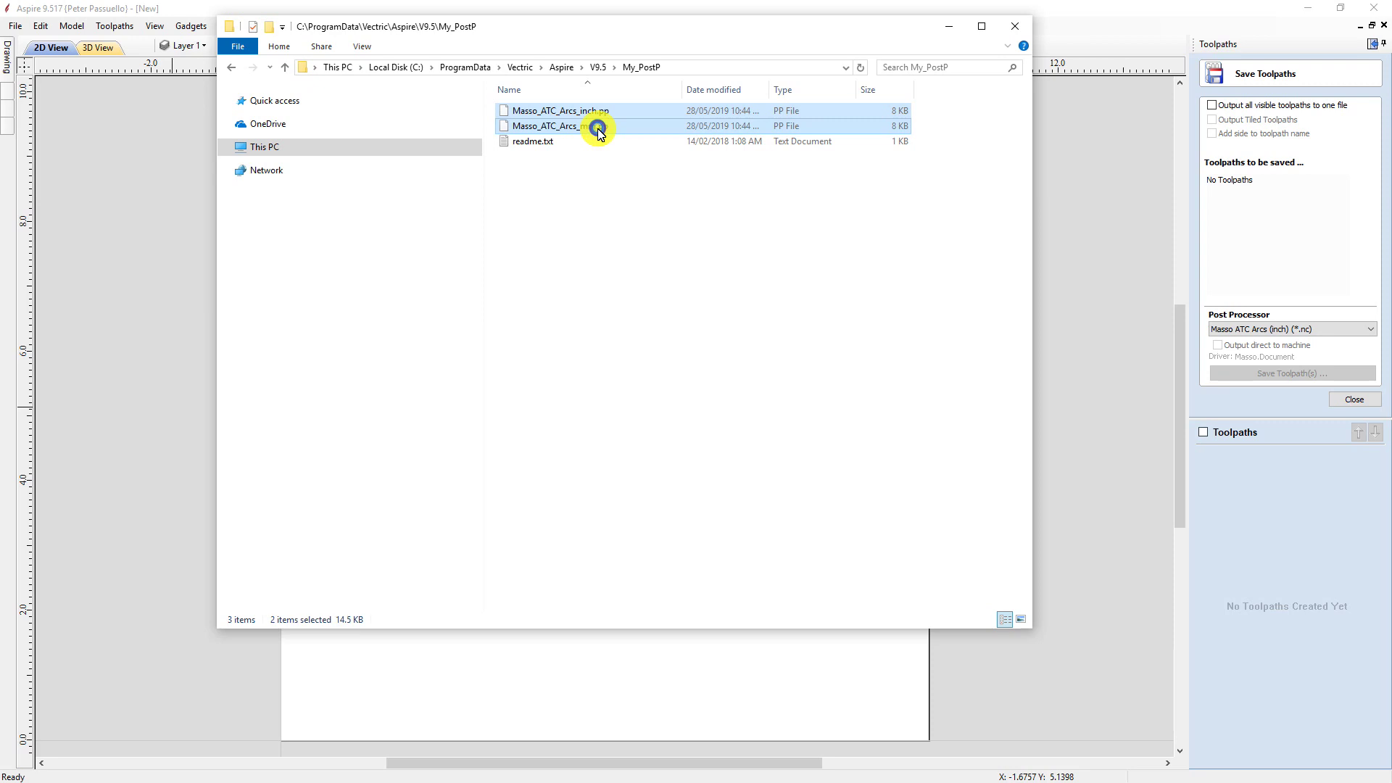
{"action": "key", "text": "Delete"}
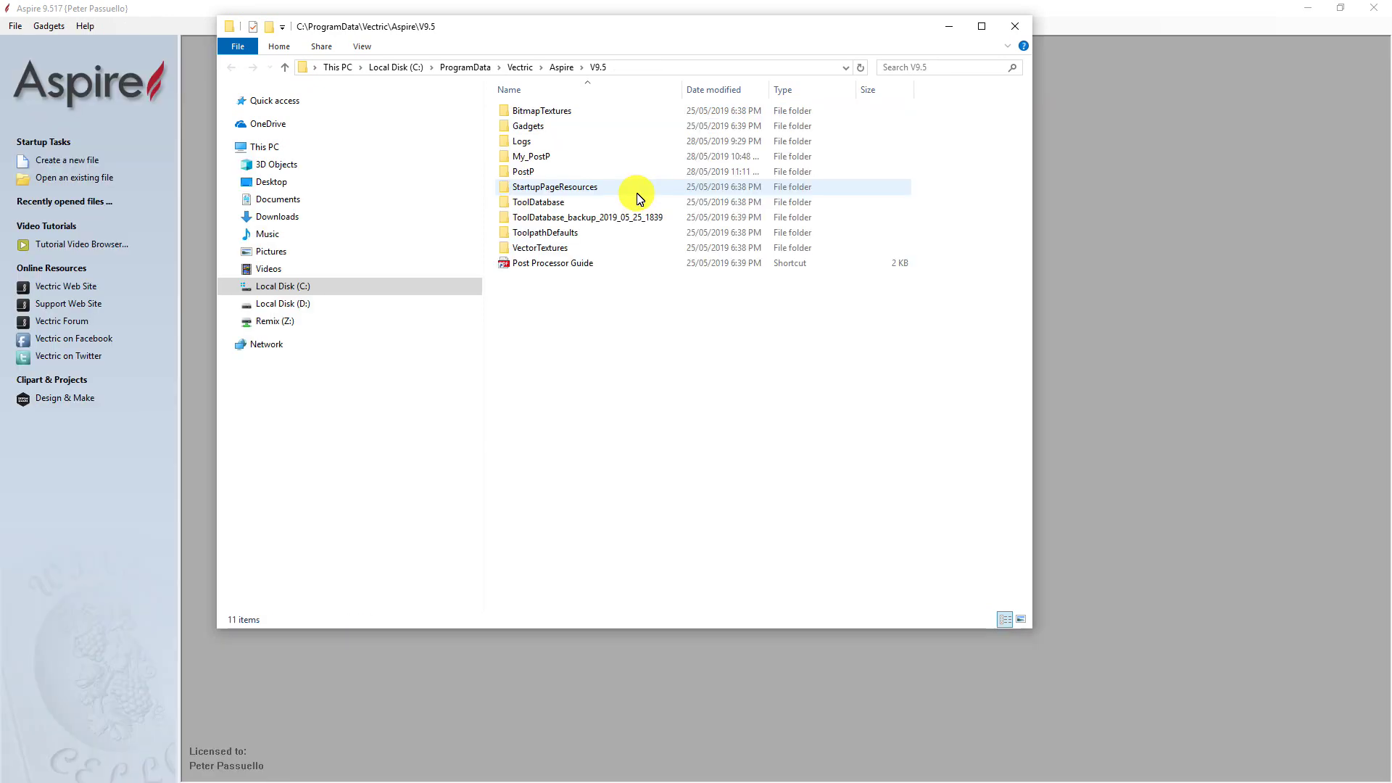
{"action": "double_click", "coordinate": [631, 176]}
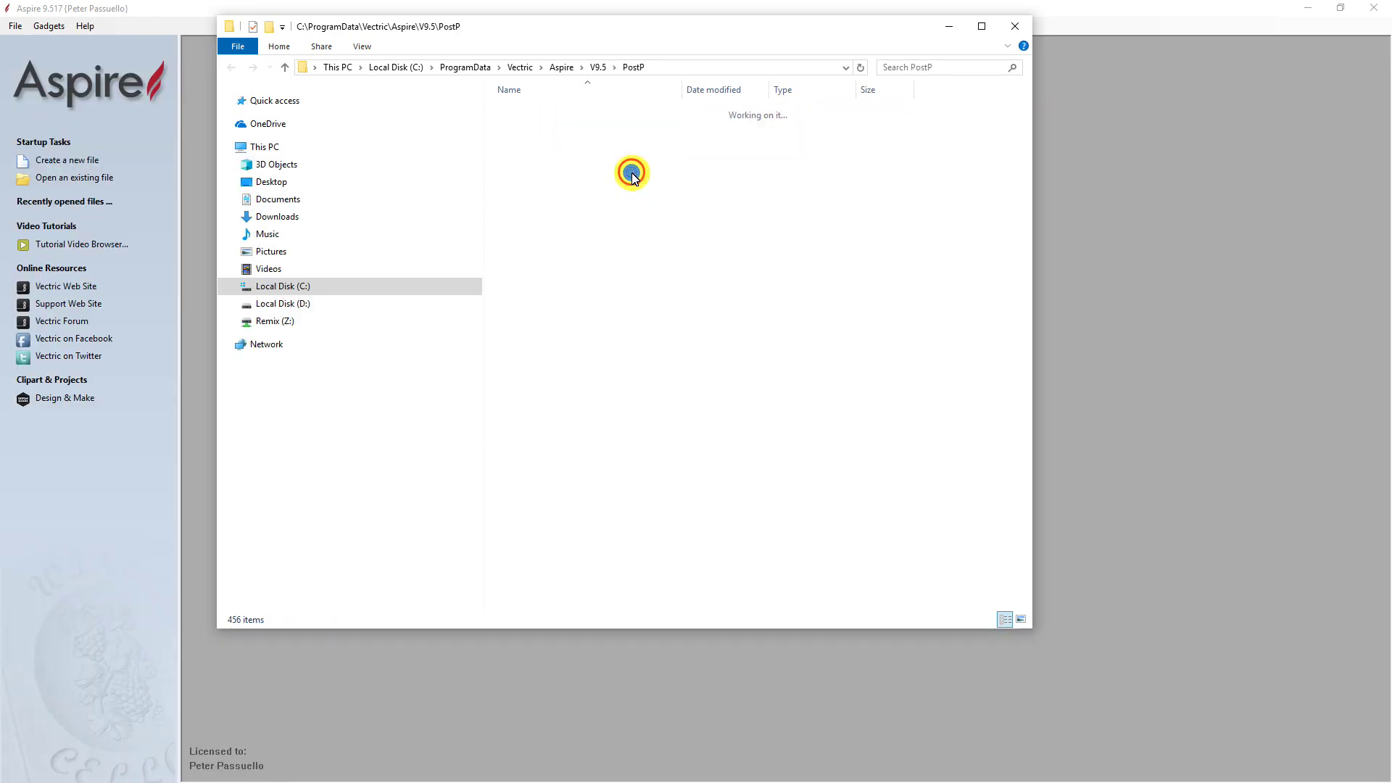
{"action": "right_click", "coordinate": [658, 236]}
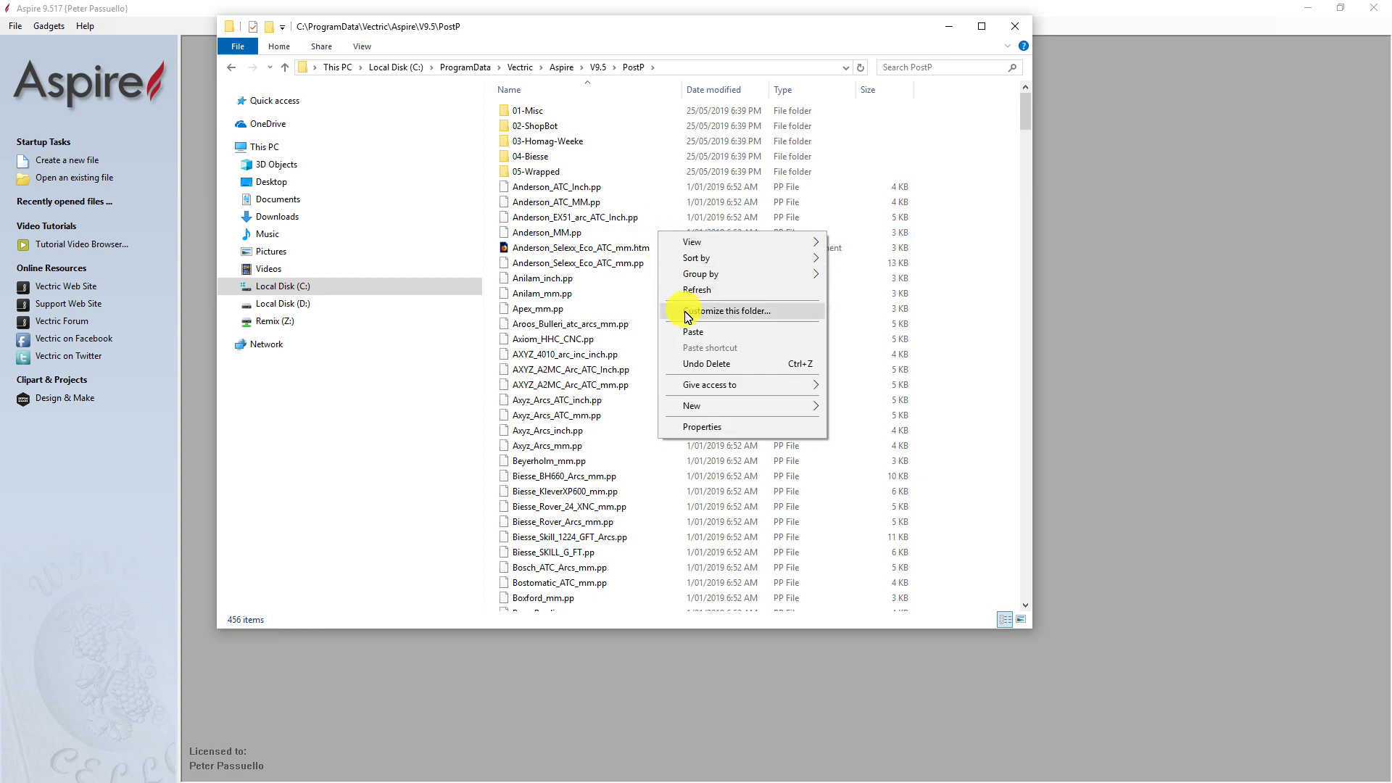
{"action": "left_click", "coordinate": [694, 332]}
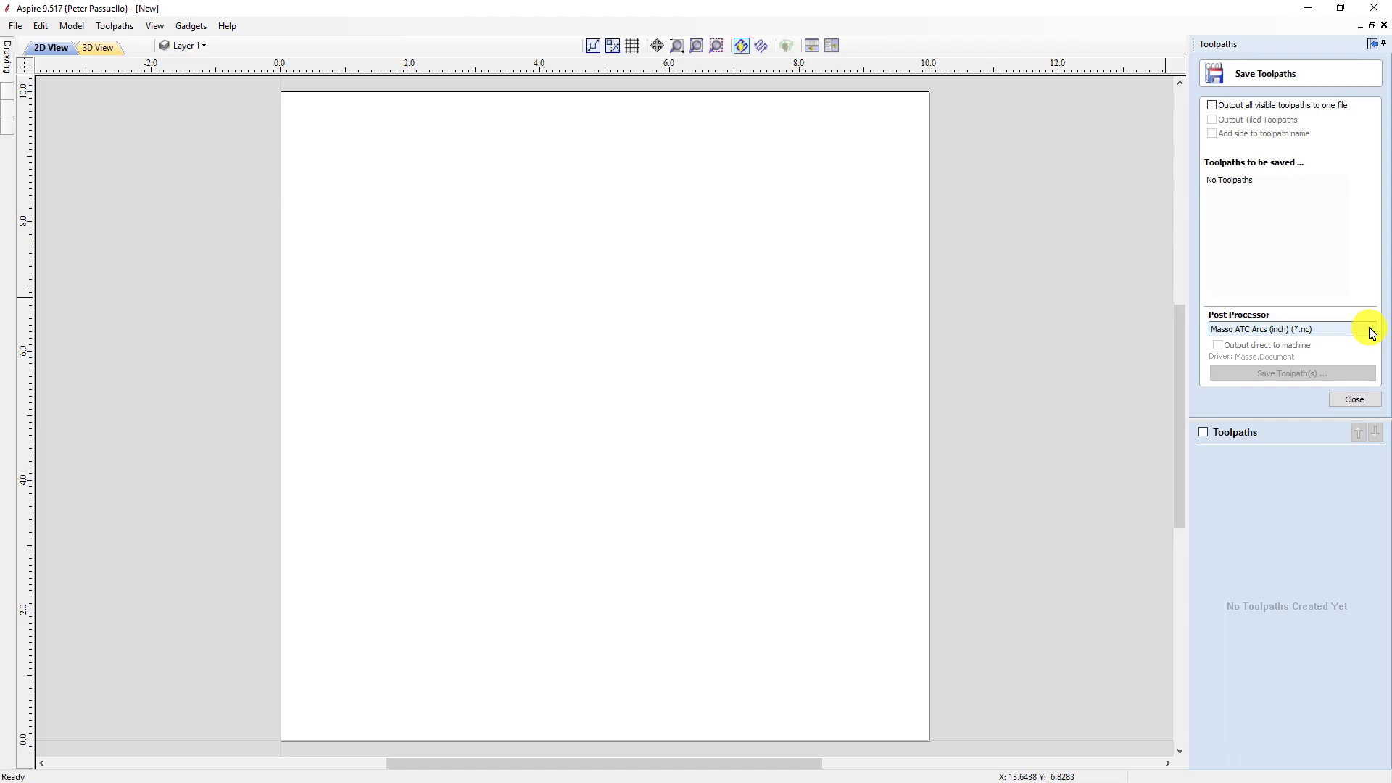
{"action": "left_click", "coordinate": [1372, 330]}
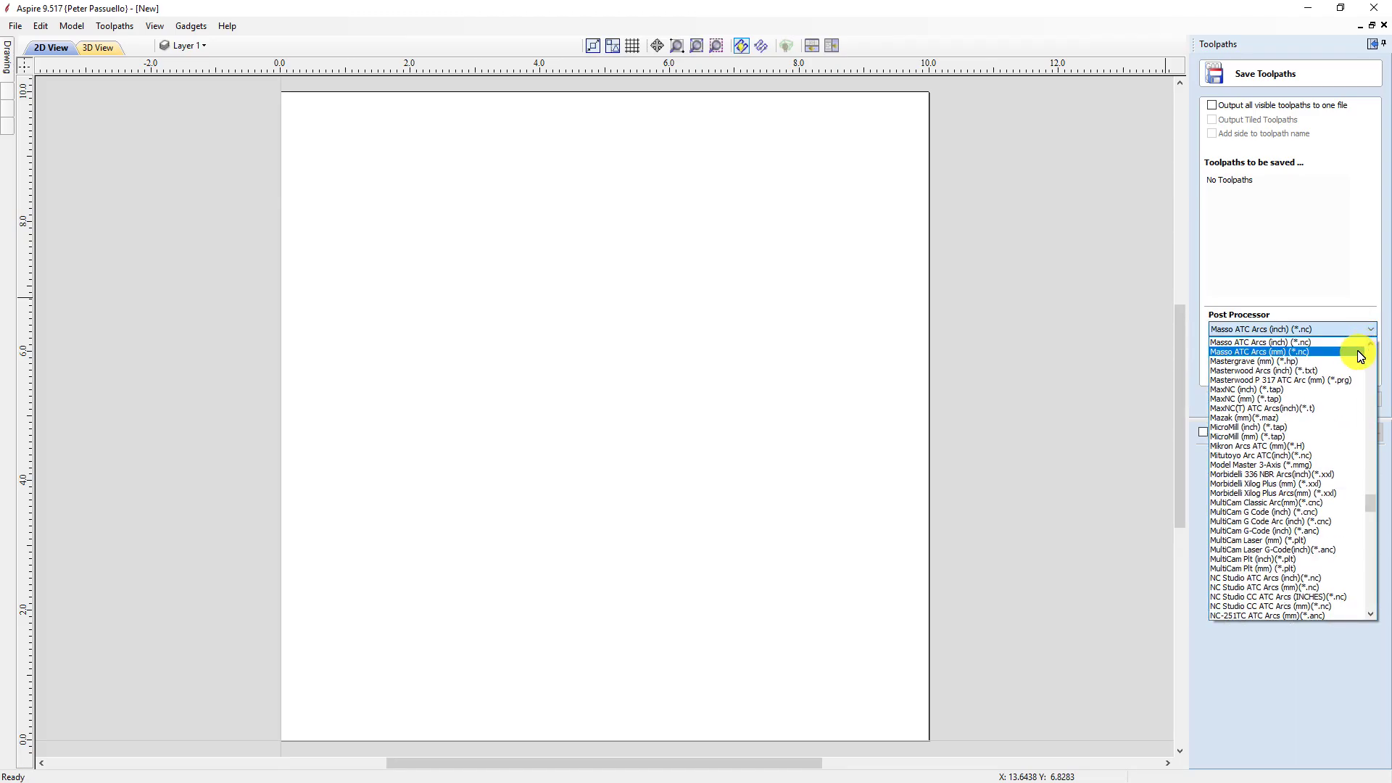
- Select Masso ATC Arcs (mm) as the post processor, then close Aspire
{"action": "left_click", "coordinate": [1360, 353]}
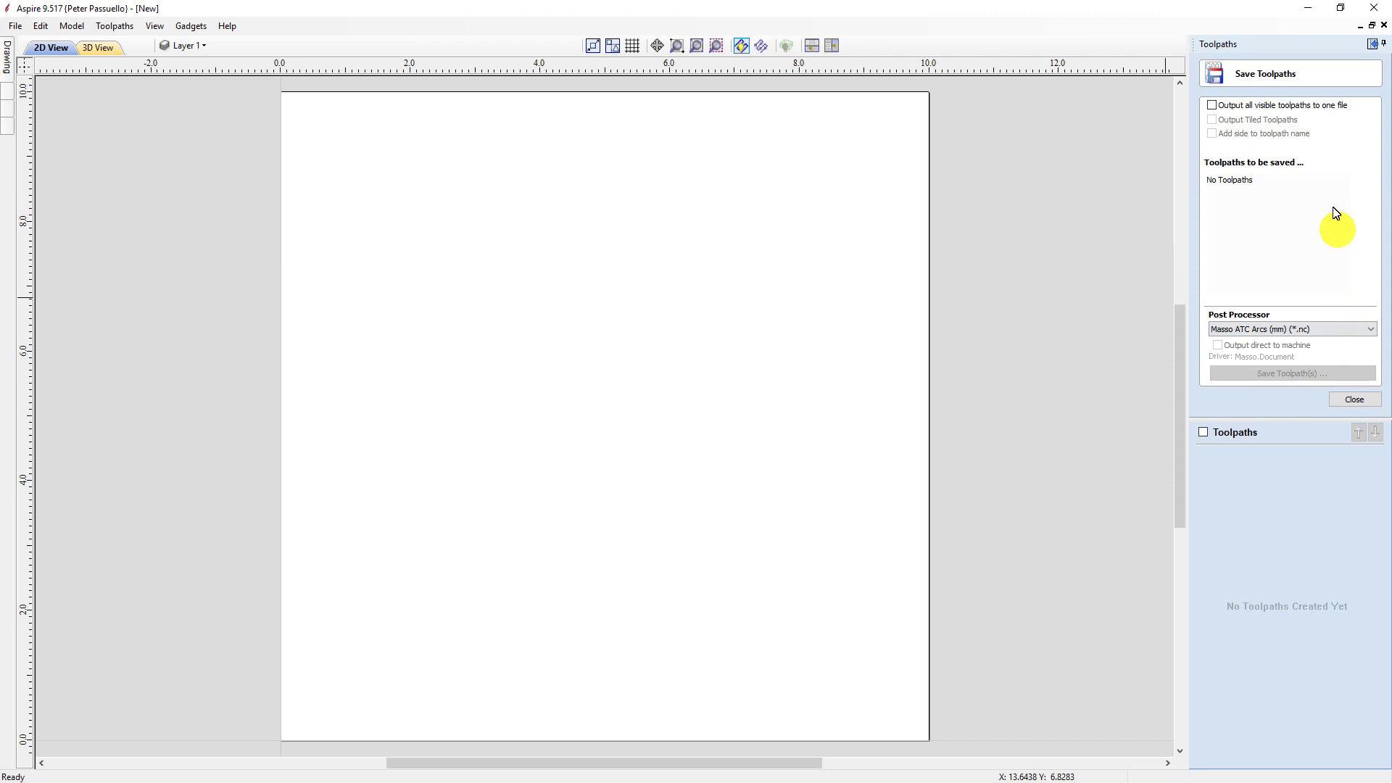
{"action": "left_click", "coordinate": [1373, 9]}
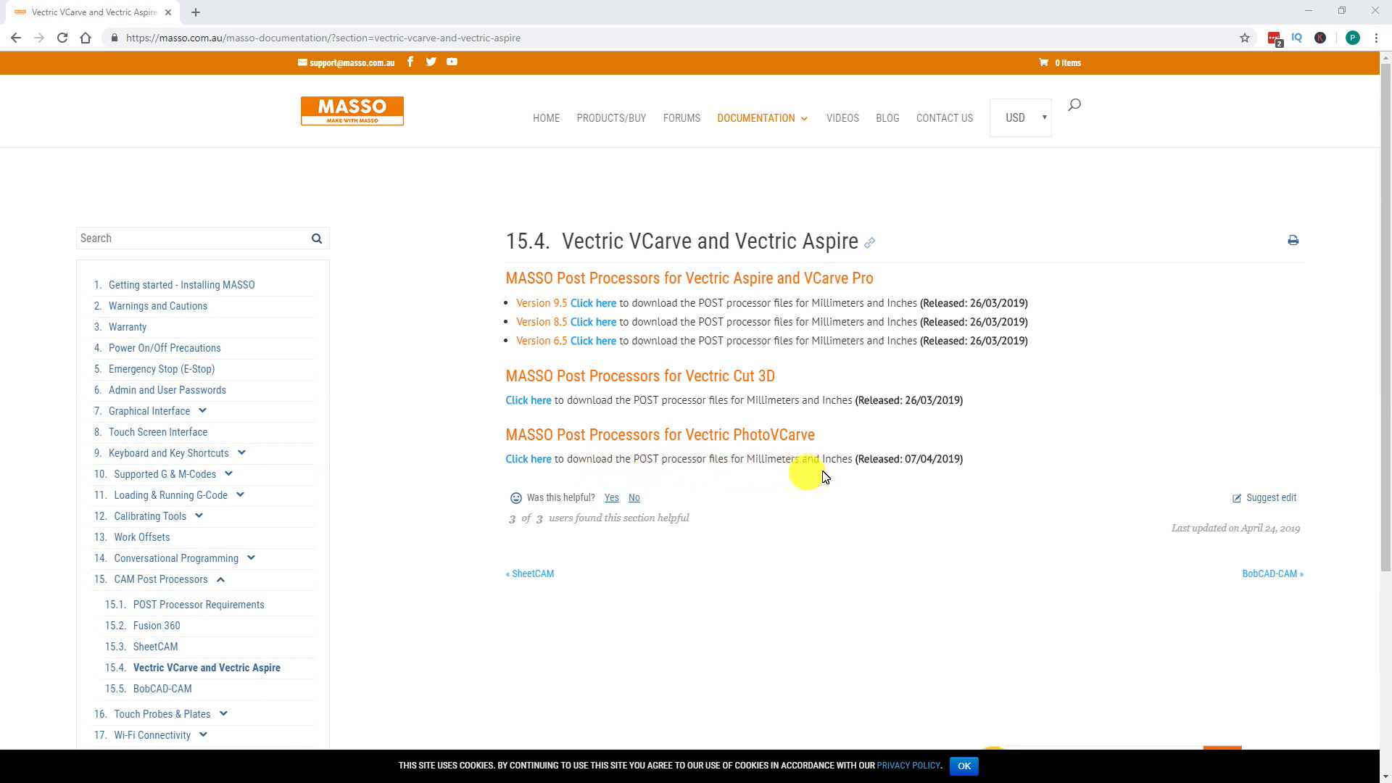
- Download the PhotoVCarve MASSO post processor zip and open it
{"action": "left_click", "coordinate": [533, 461]}
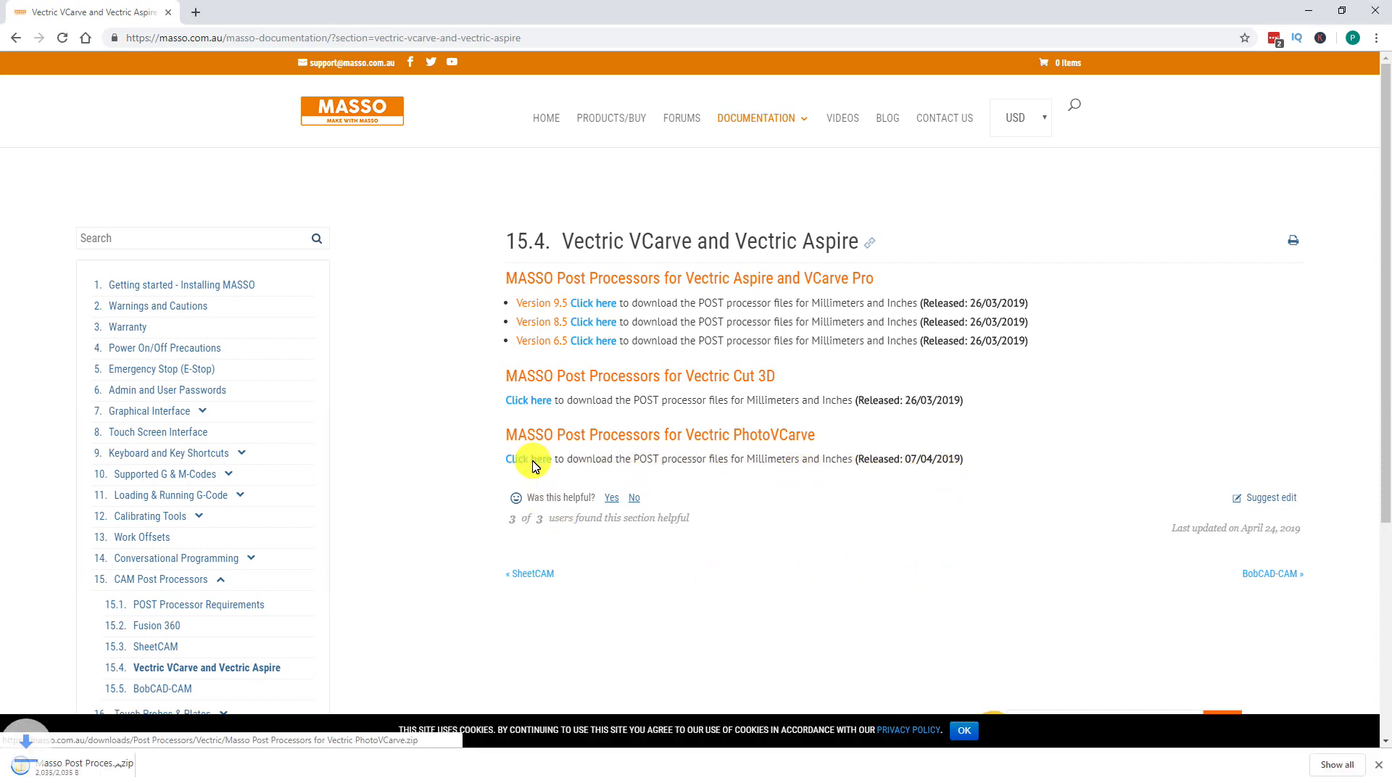
{"action": "left_click", "coordinate": [95, 766]}
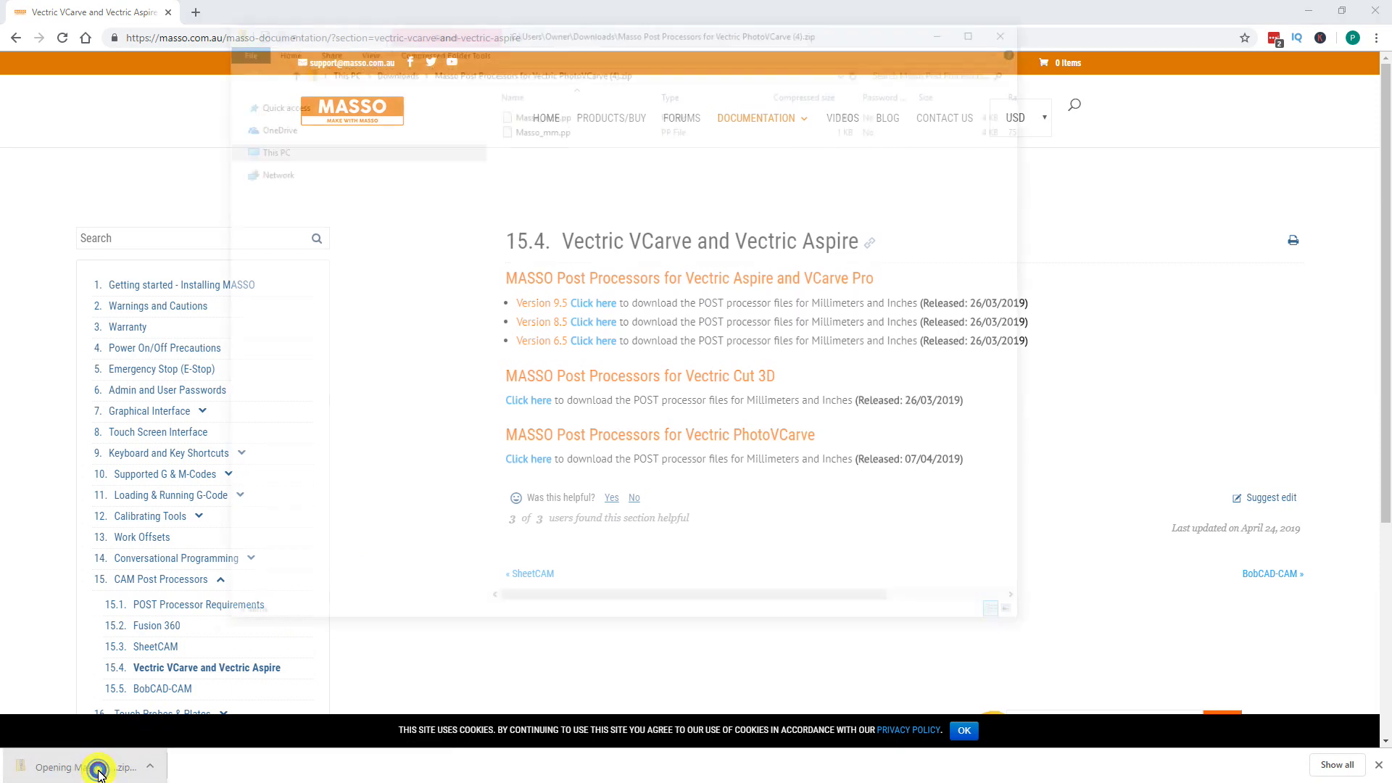
- Copy Masso_inch.pp and Masso_mm.pp from the PhotoVCarve zip
{"action": "left_click_drag", "start_coordinate": [578, 161], "coordinate": [527, 118]}
{"action": "right_click", "coordinate": [526, 119]}
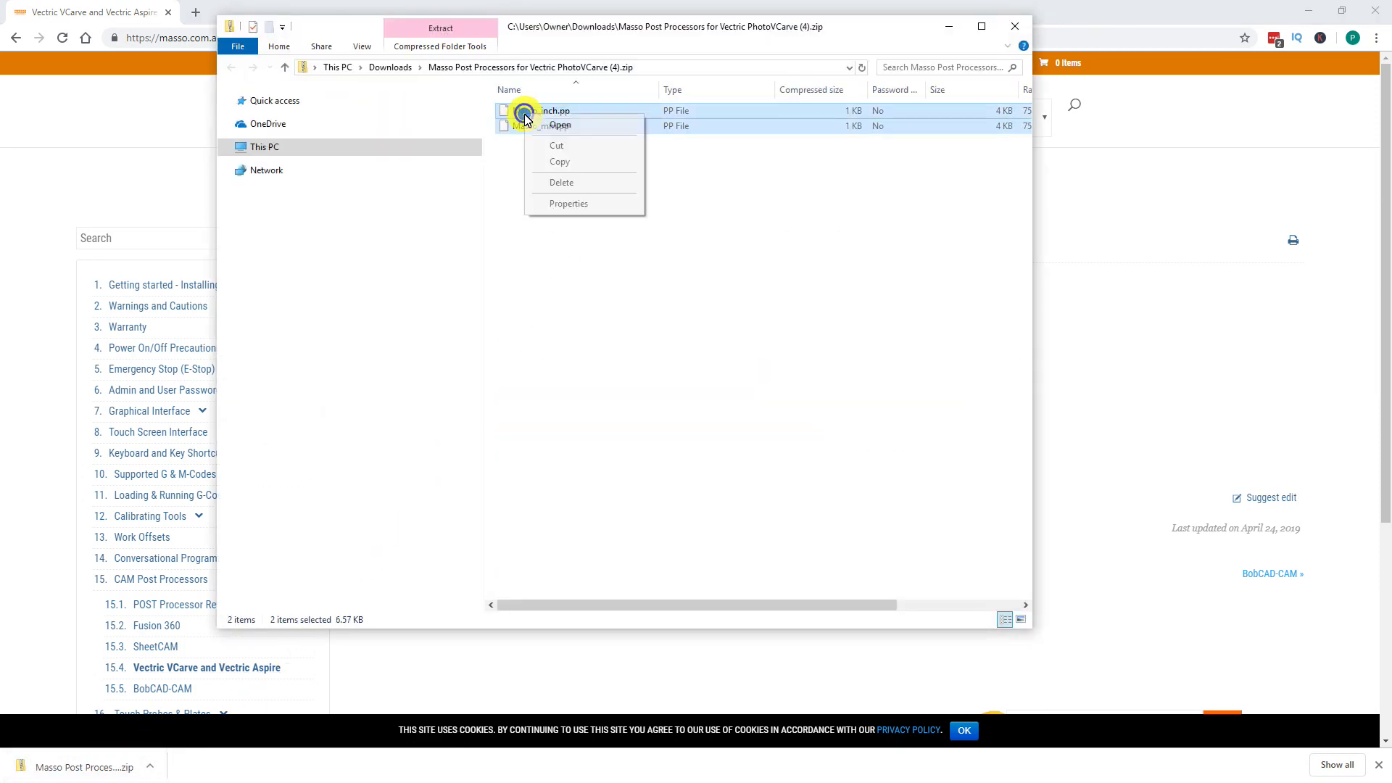
{"action": "left_click", "coordinate": [565, 164]}
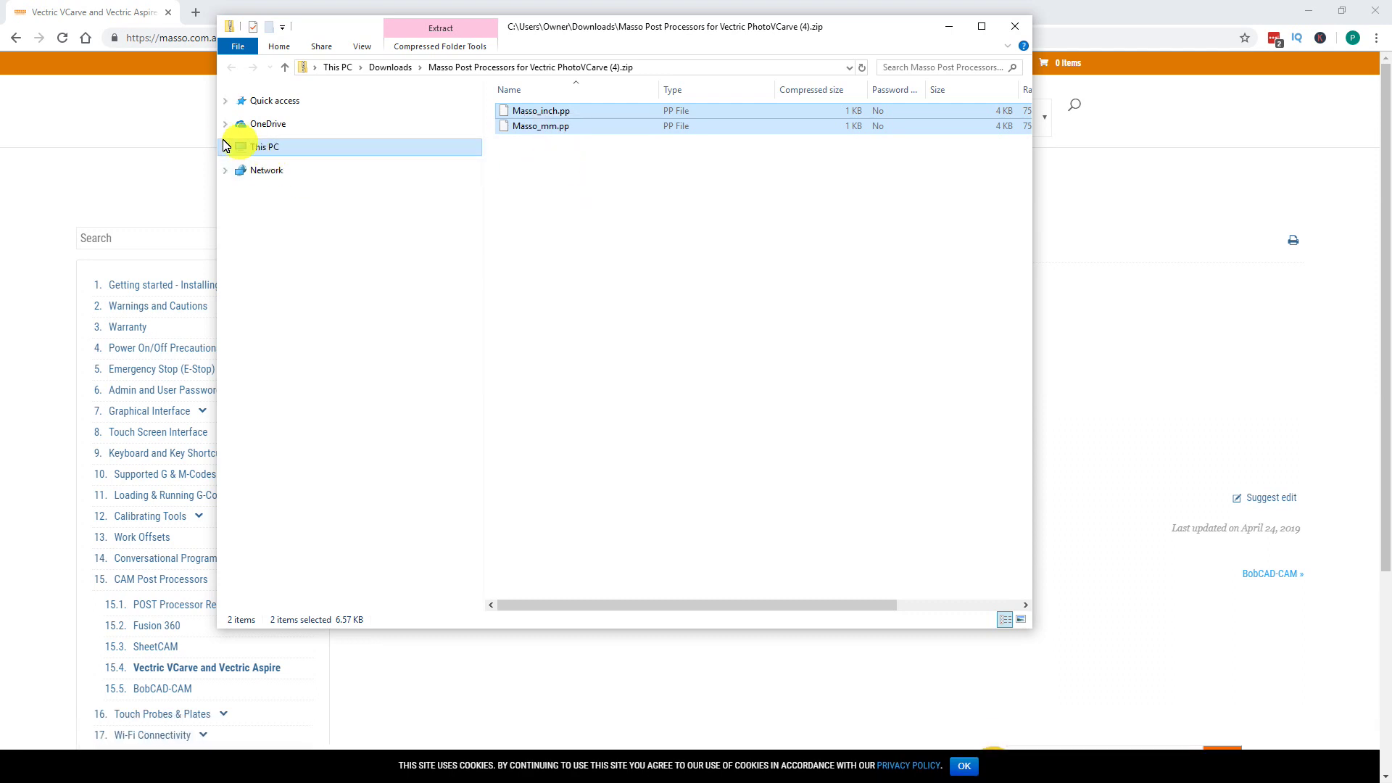
- Paste both files into C:\Program Files (x86)\PhotoVCarve\PostP, granting administrator permission
{"action": "left_click", "coordinate": [225, 147]}
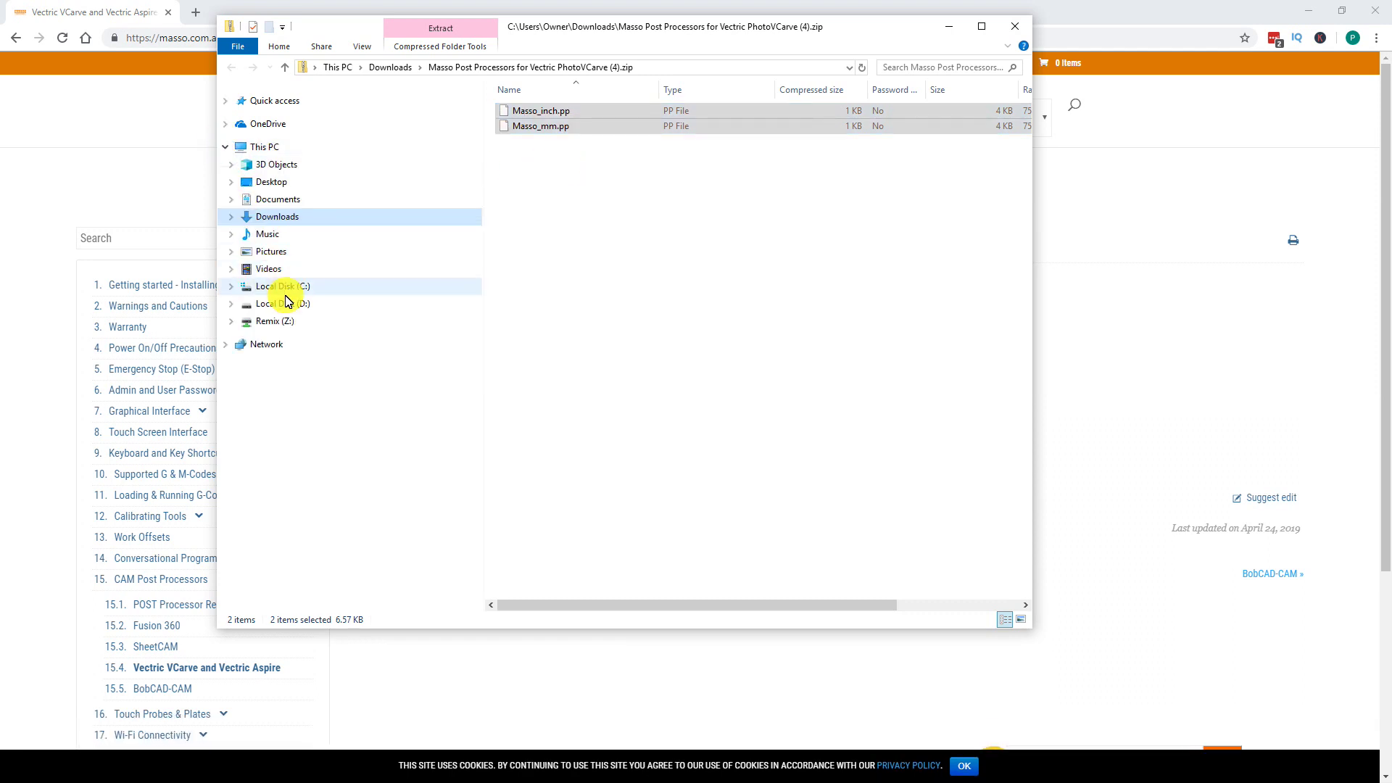
{"action": "left_click", "coordinate": [284, 290]}
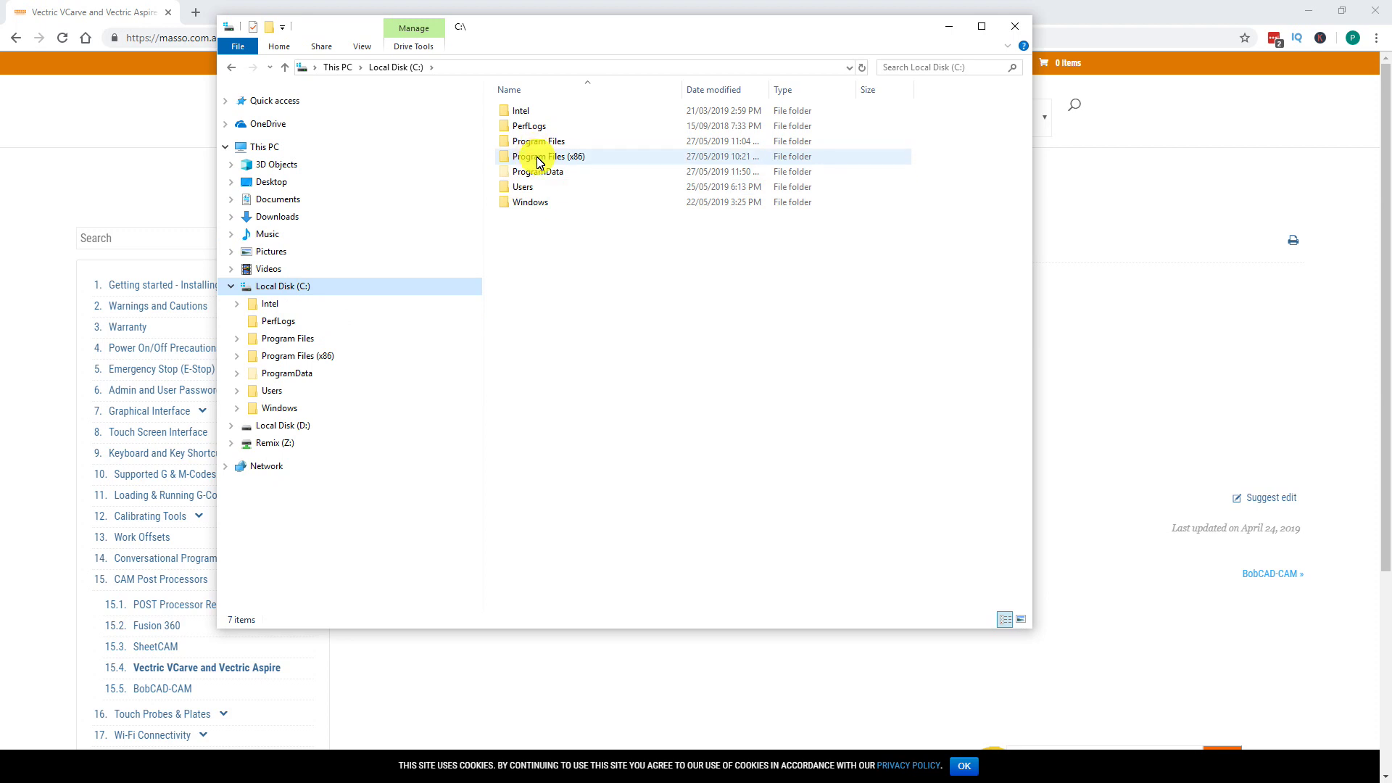
{"action": "double_click", "coordinate": [537, 158]}
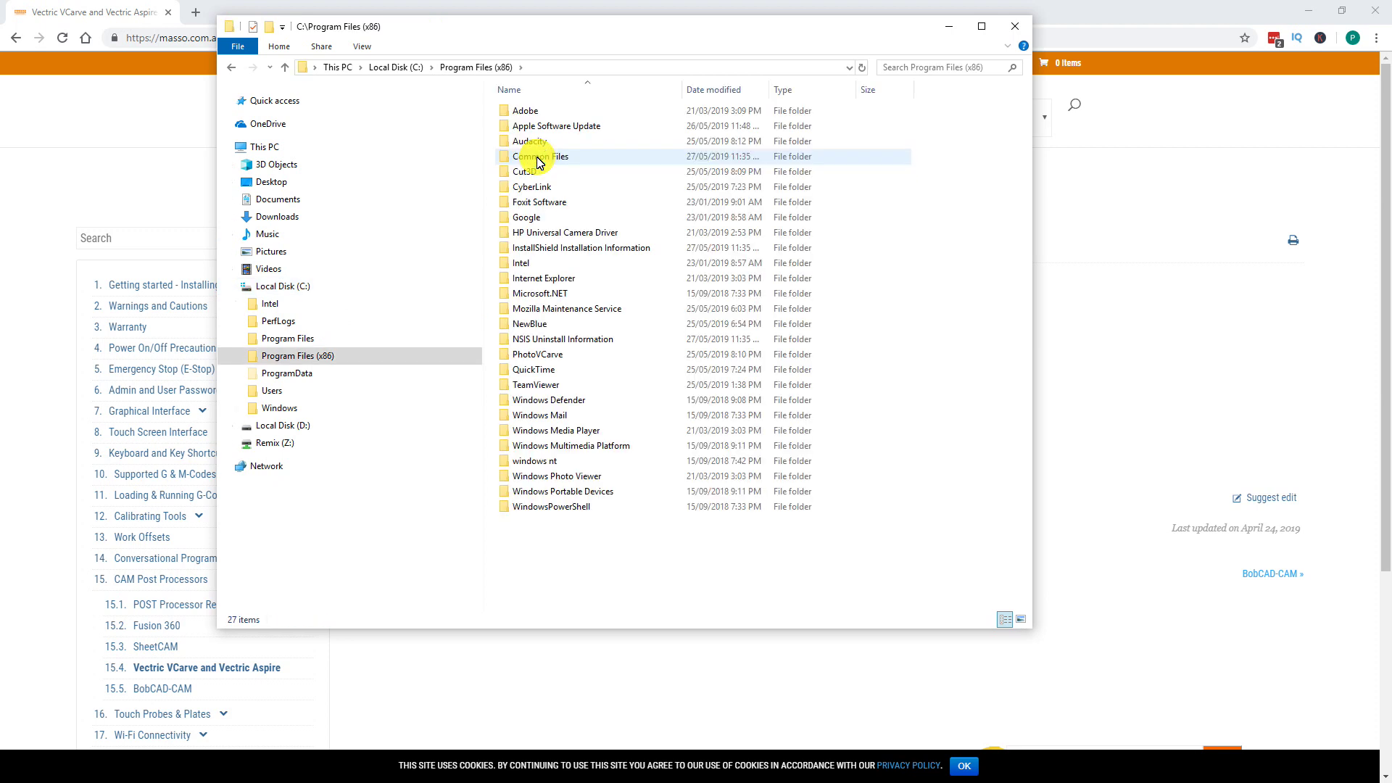
{"action": "double_click", "coordinate": [540, 355]}
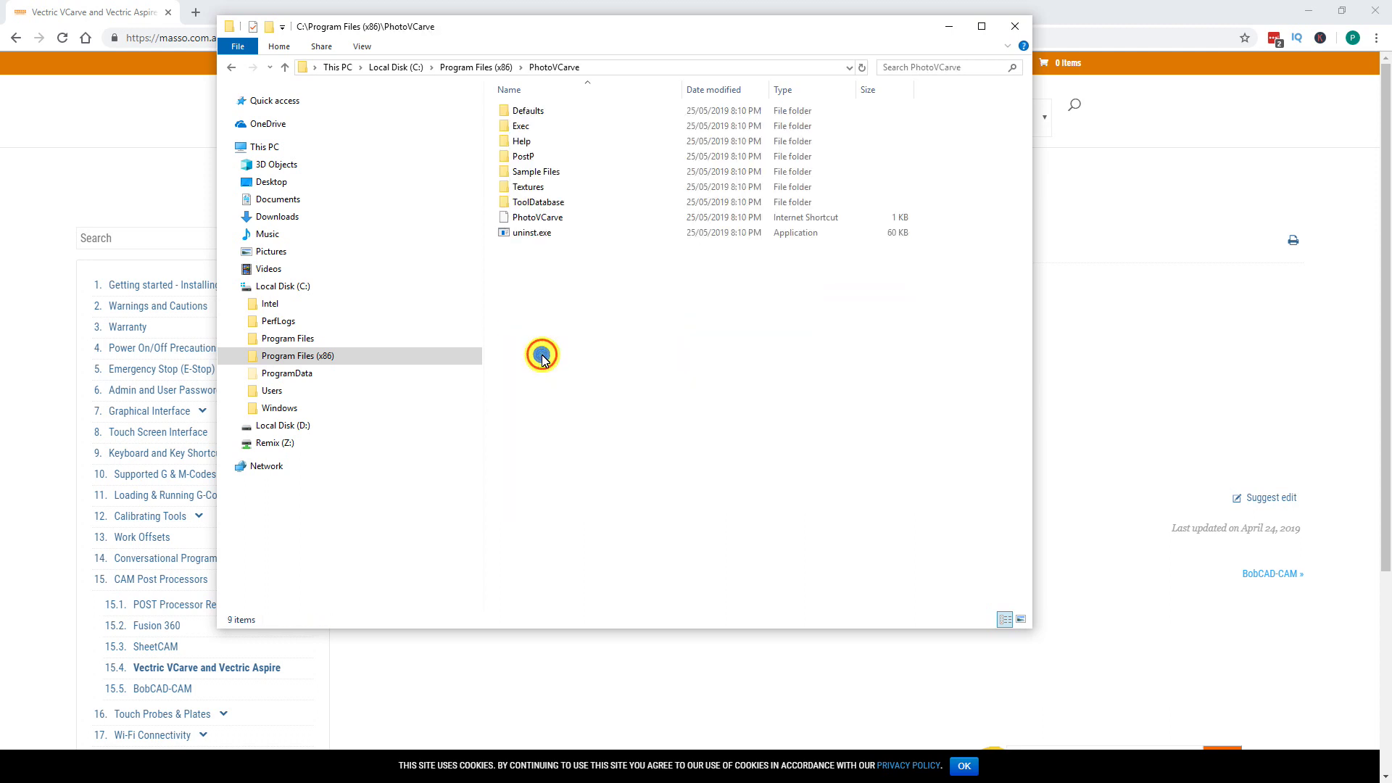
{"action": "double_click", "coordinate": [530, 160]}
{"action": "right_click", "coordinate": [644, 275]}
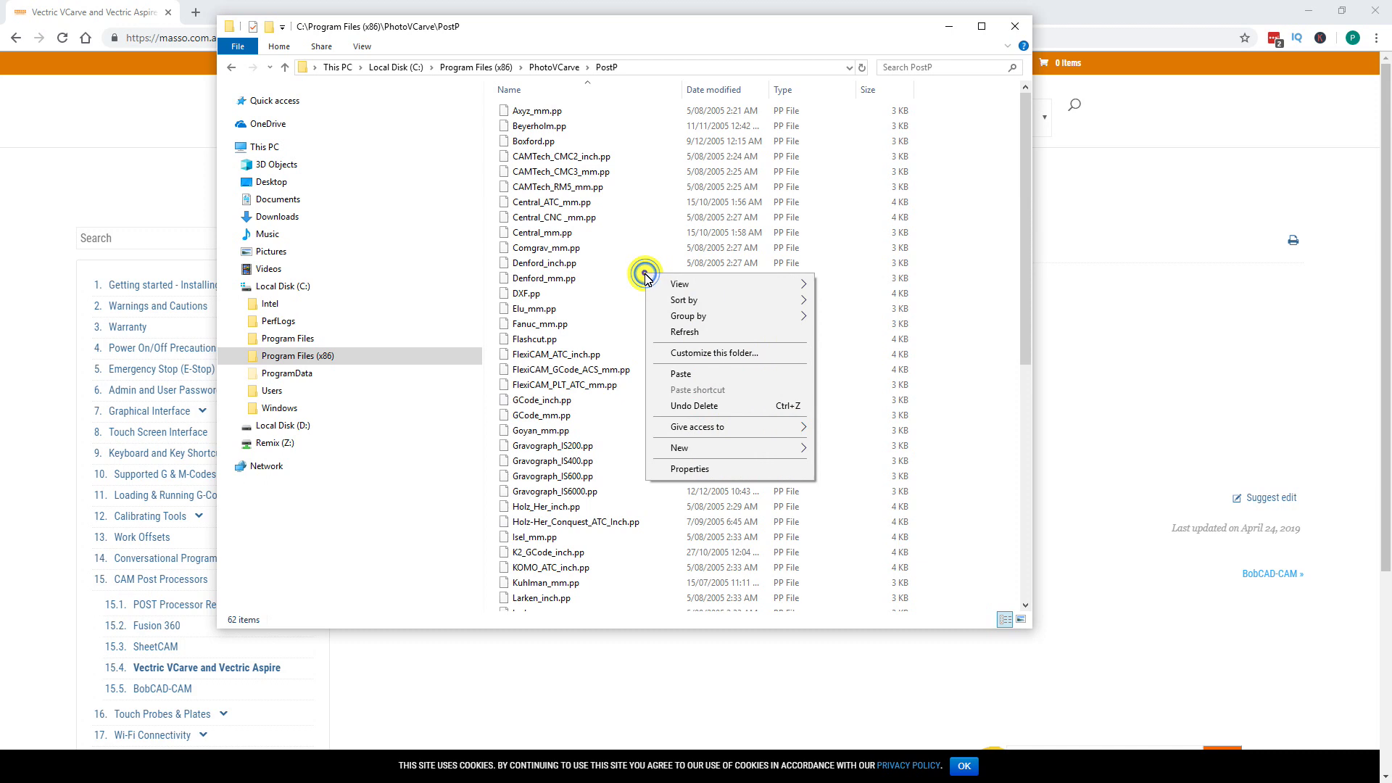
{"action": "left_click", "coordinate": [675, 373]}
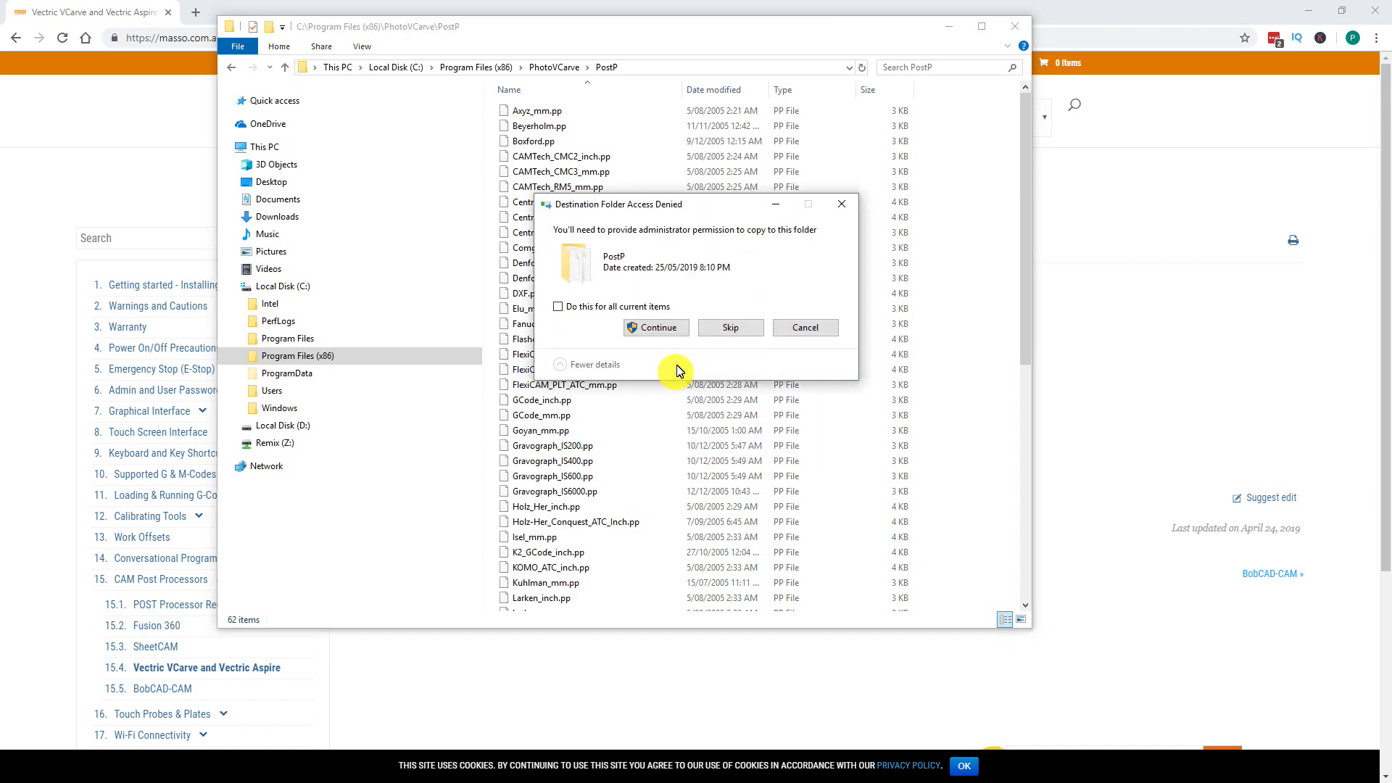
{"action": "left_click", "coordinate": [663, 327]}
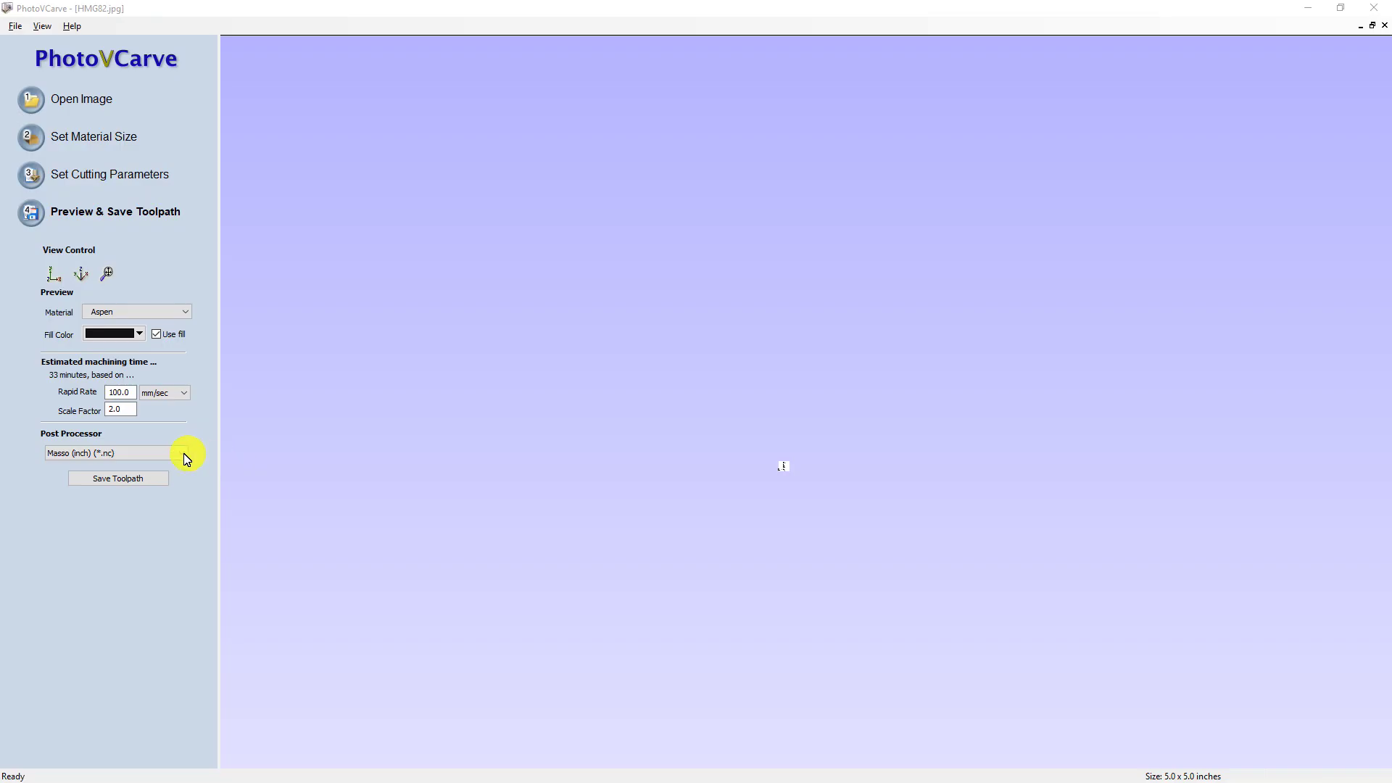
{"action": "left_click", "coordinate": [184, 455]}
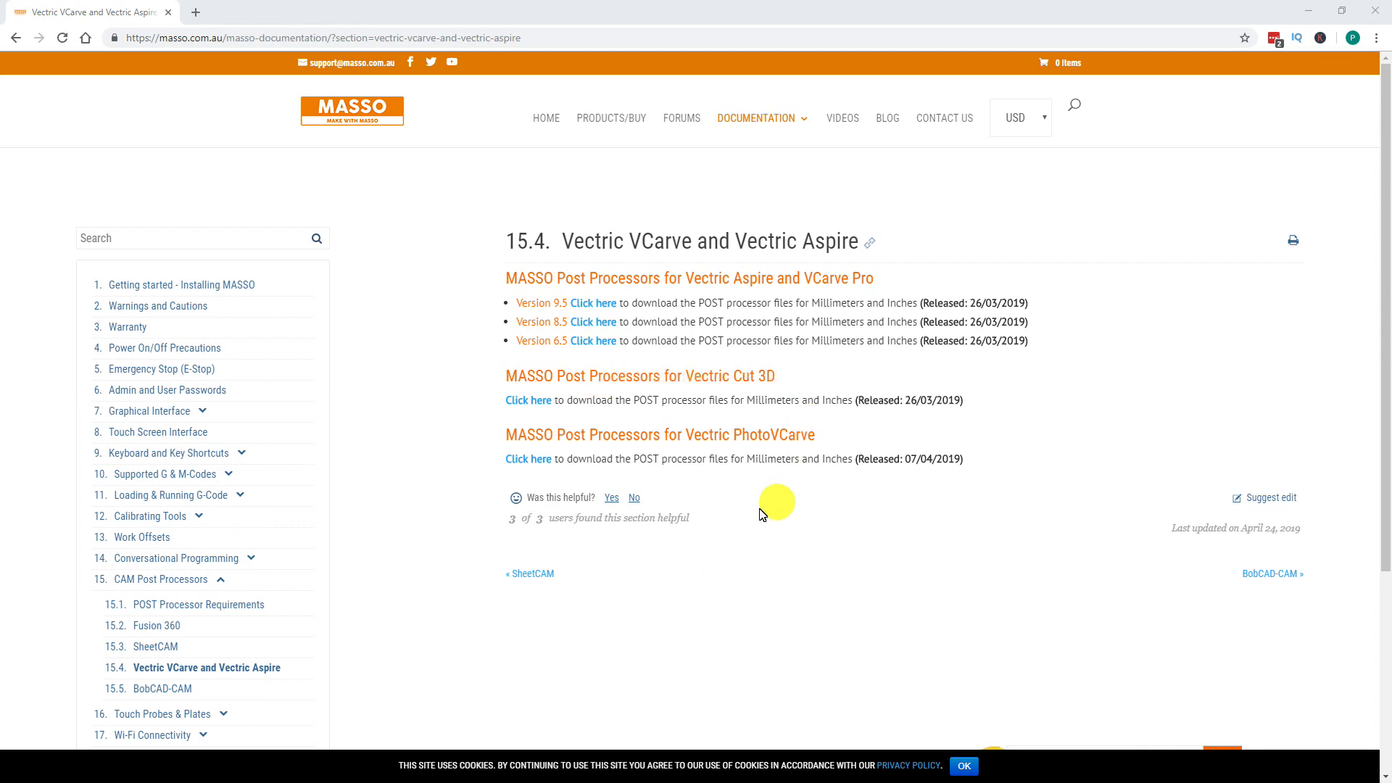
- Download the Cut 3D MASSO post processor zip and open it in Explorer
{"action": "left_click", "coordinate": [542, 405]}
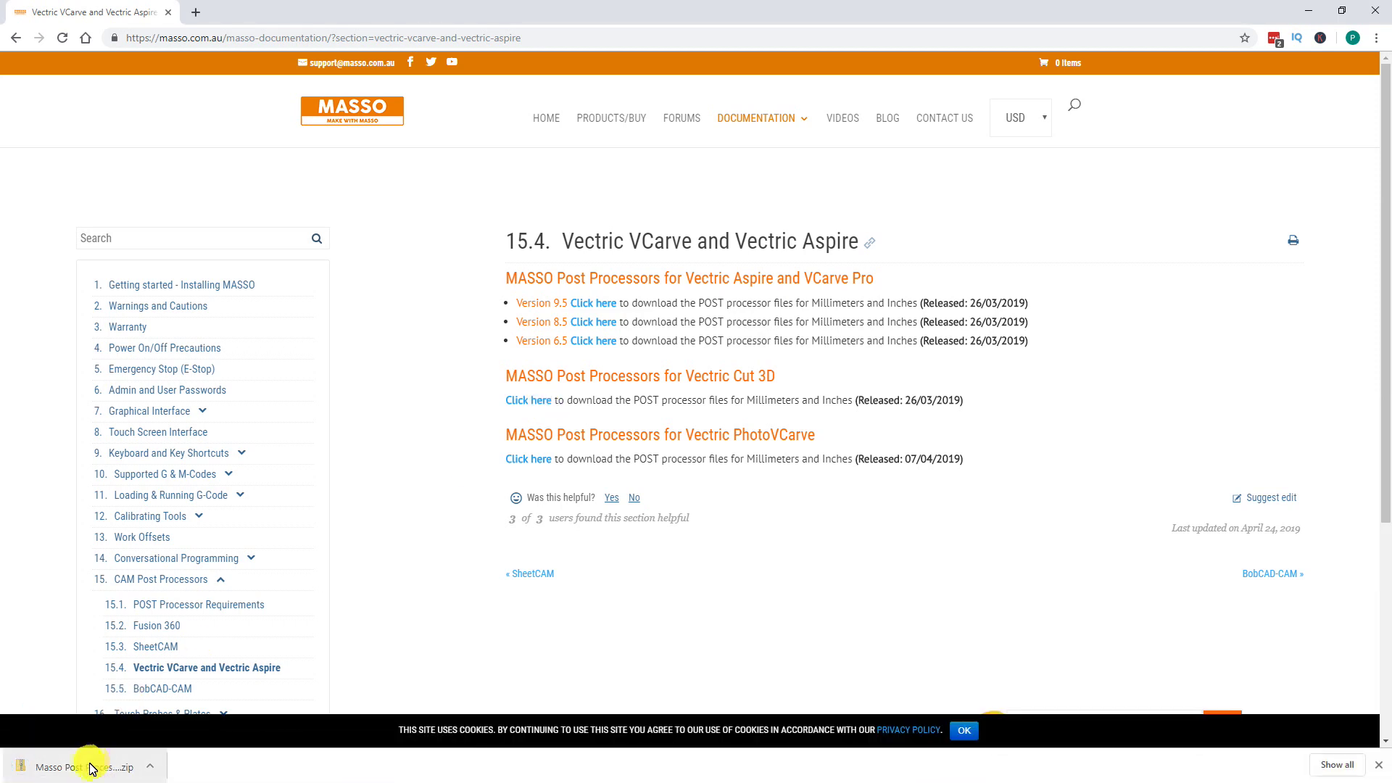
{"action": "left_click", "coordinate": [92, 766]}
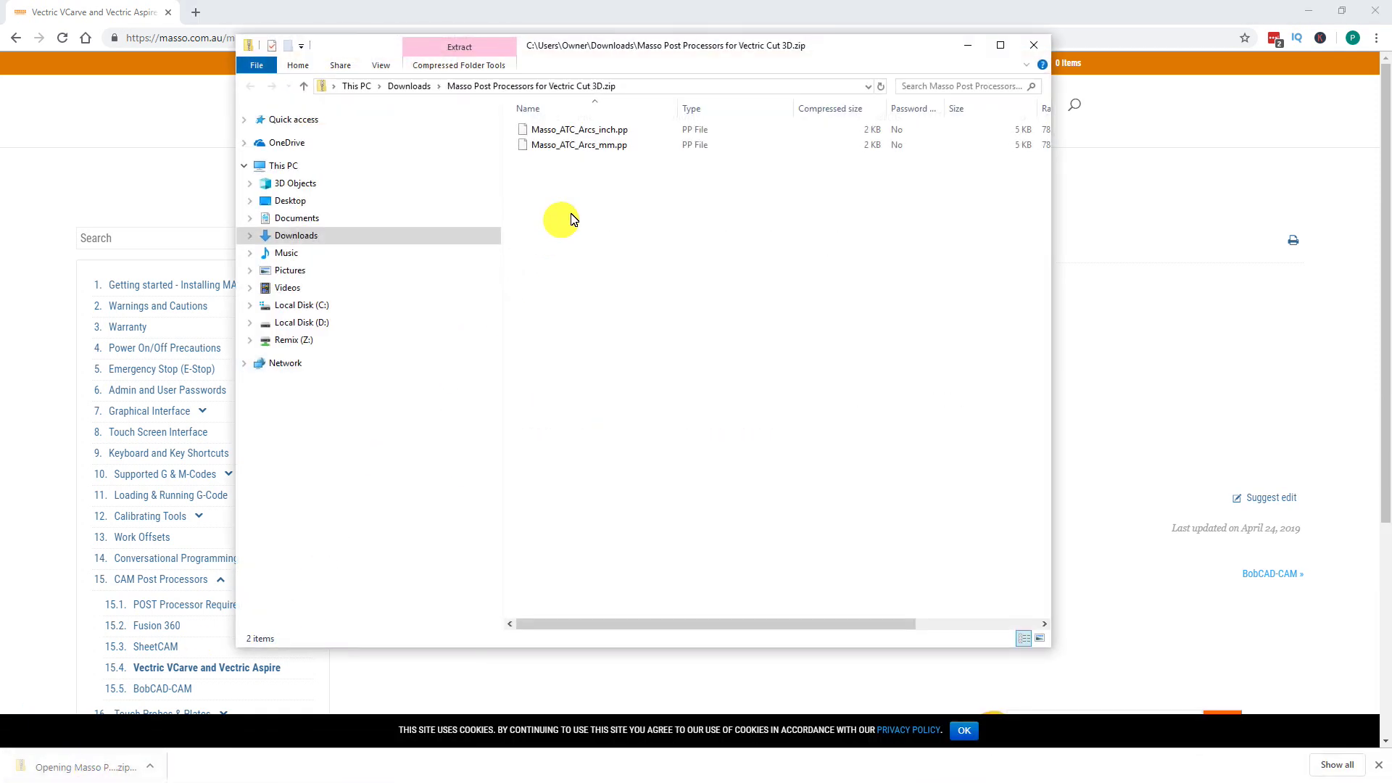
- Copy both Masso_ATC_Arcs .pp files and go to C:\Program Files (x86)\Cut3D\PostP
{"action": "left_click_drag", "start_coordinate": [635, 180], "coordinate": [560, 136]}
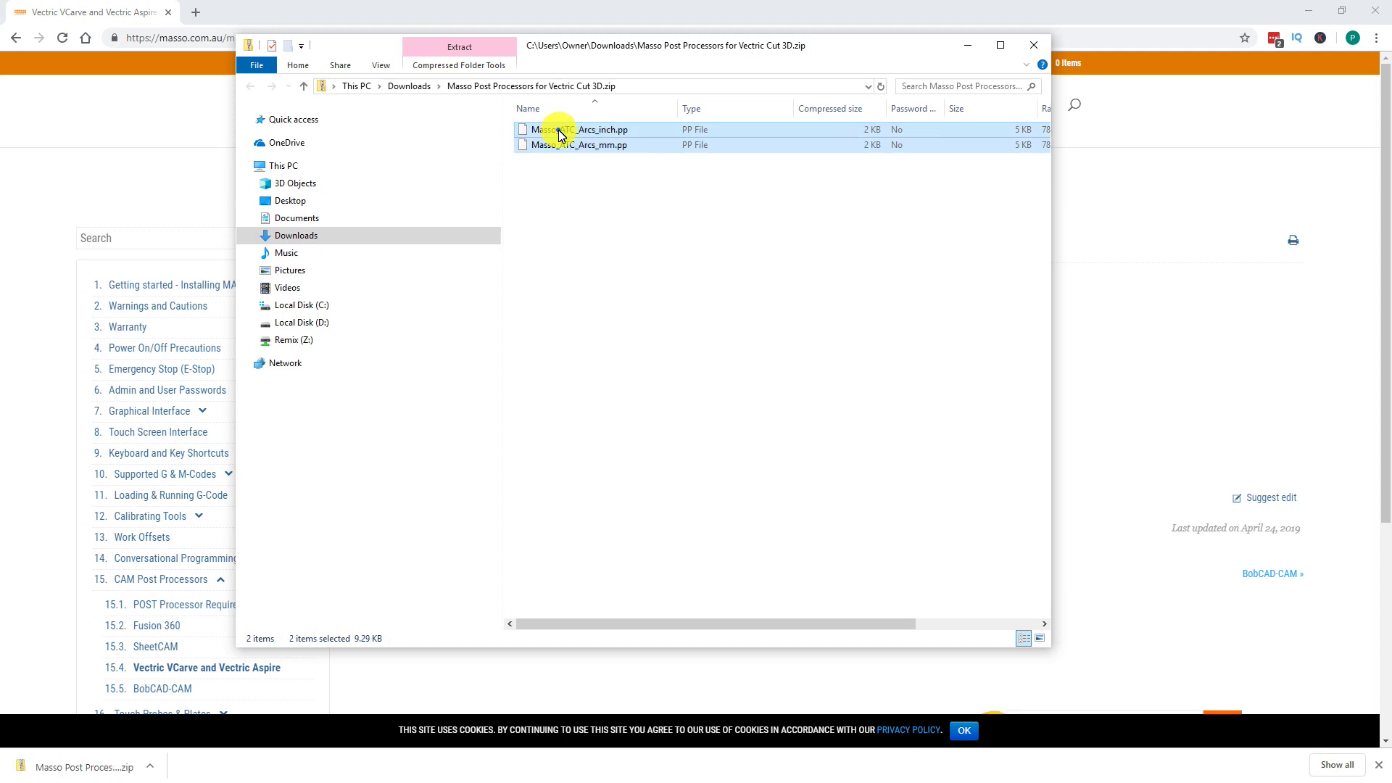
{"action": "right_click", "coordinate": [560, 135]}
{"action": "left_click", "coordinate": [588, 178]}
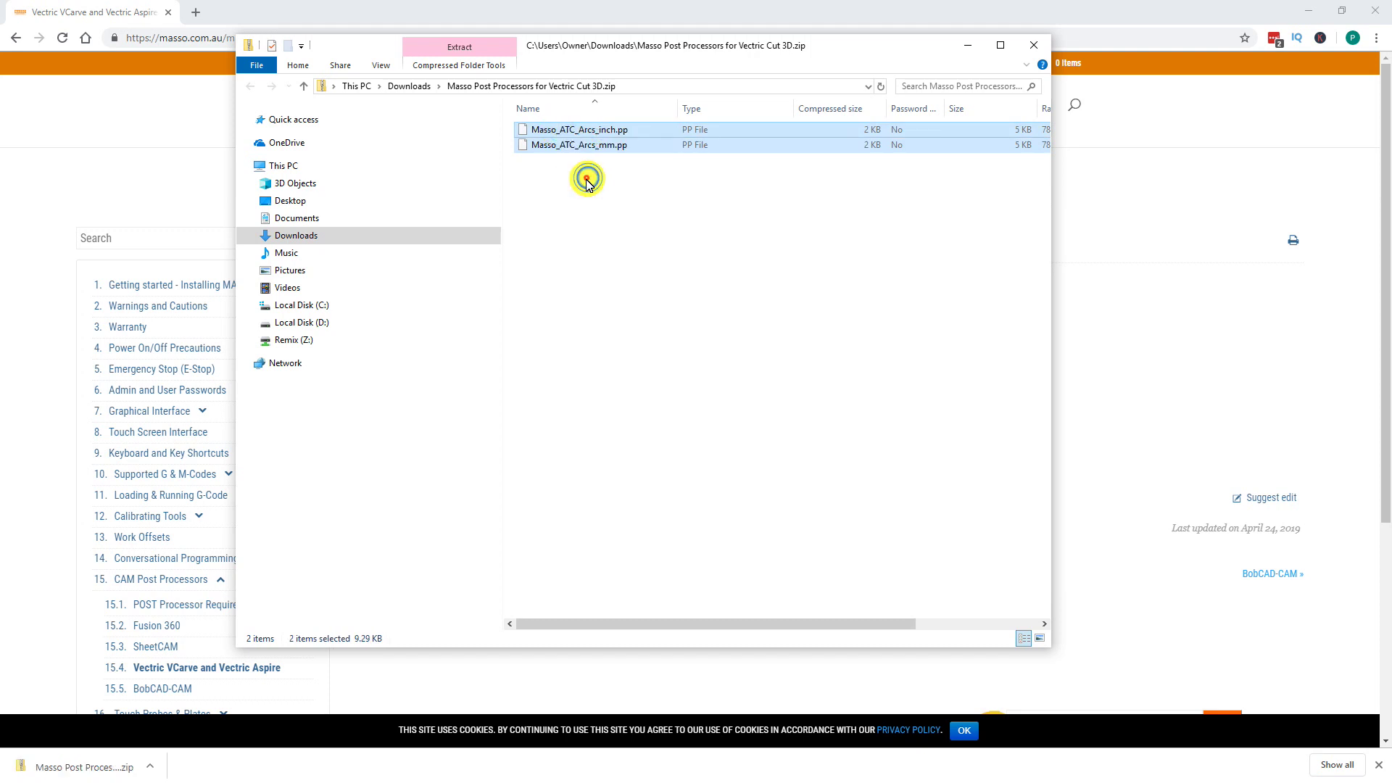
{"action": "left_click", "coordinate": [307, 305]}
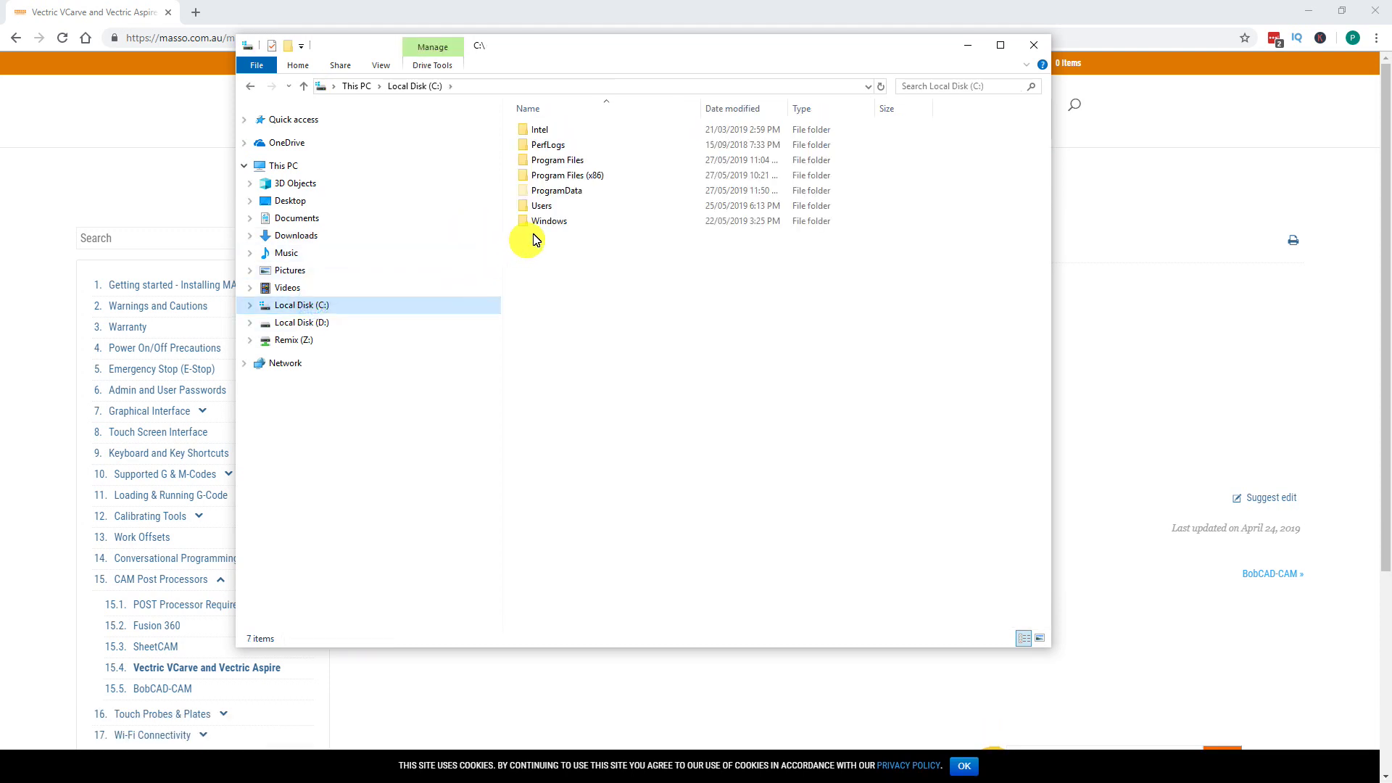
{"action": "double_click", "coordinate": [591, 178]}
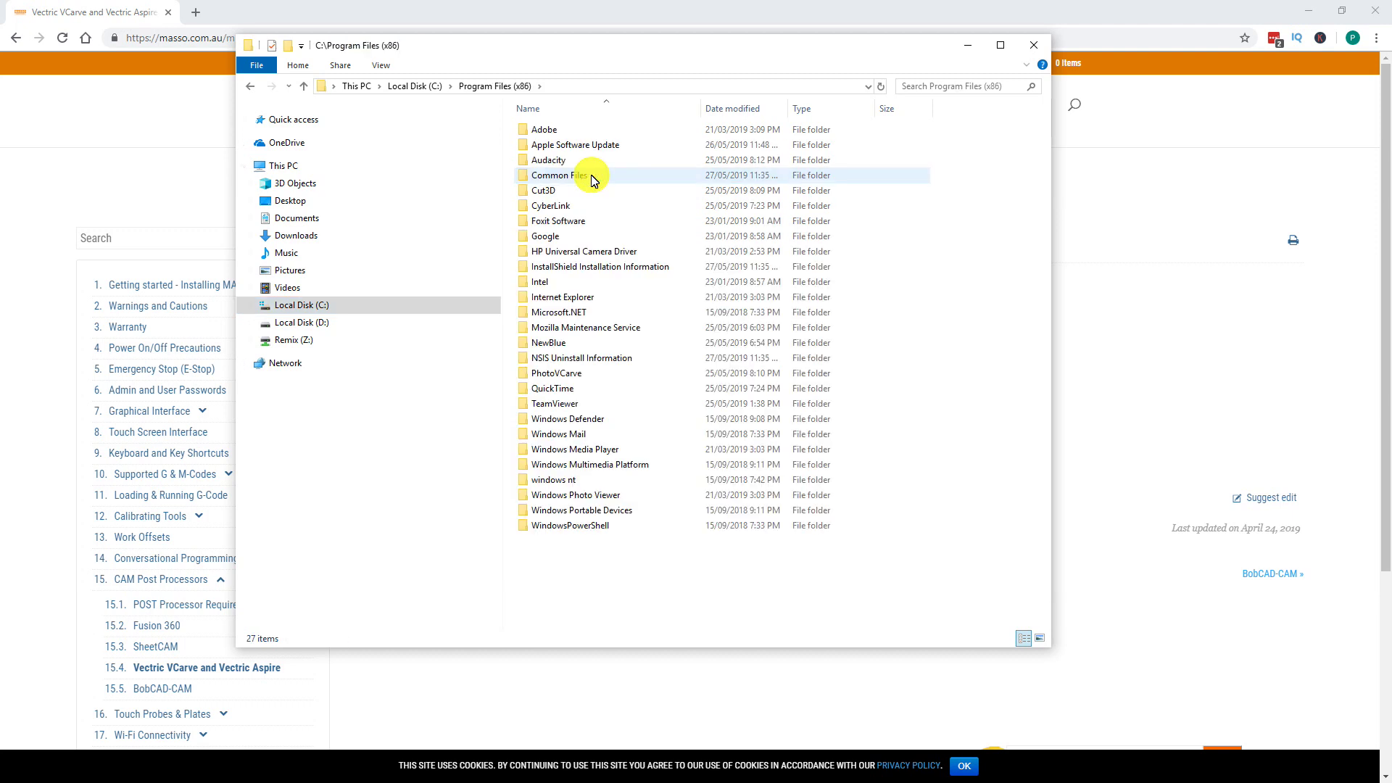
{"action": "left_click", "coordinate": [588, 194]}
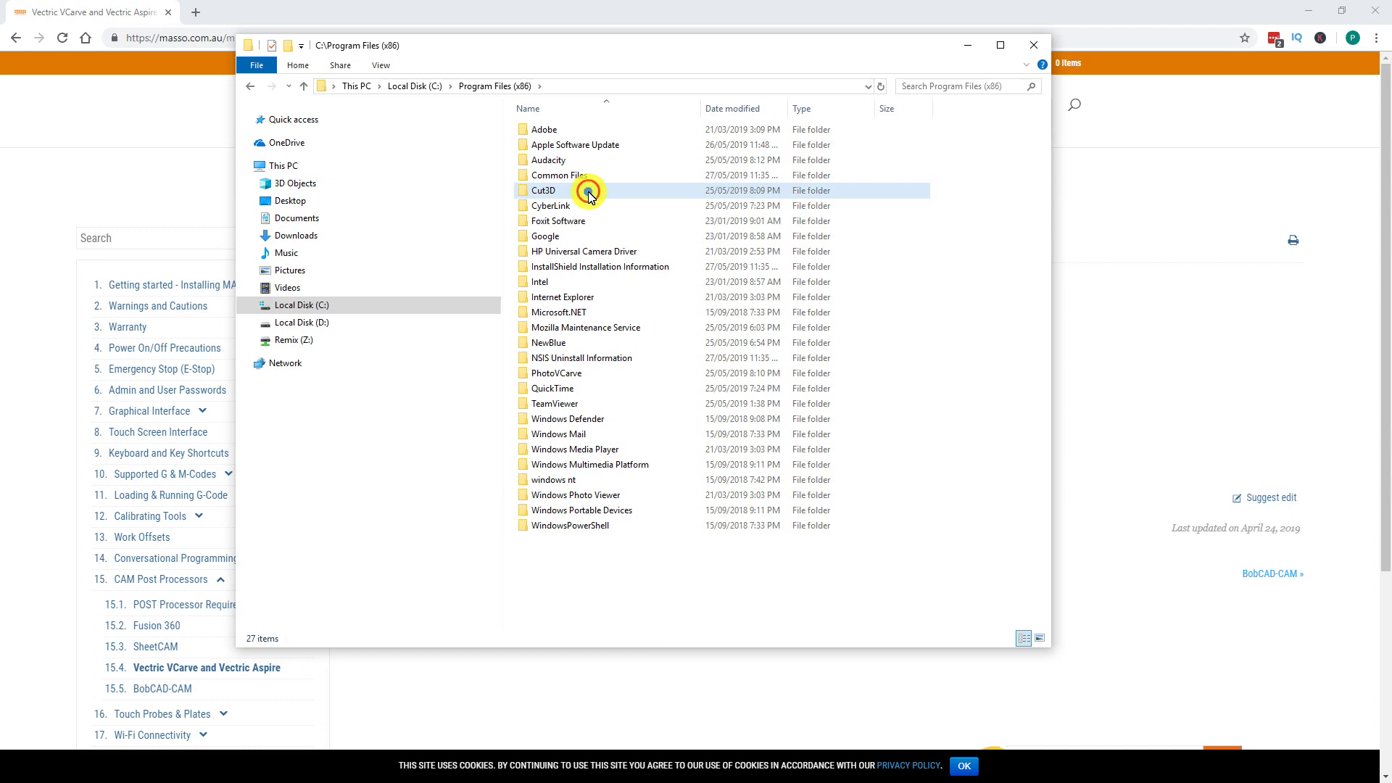
{"action": "double_click", "coordinate": [588, 193]}
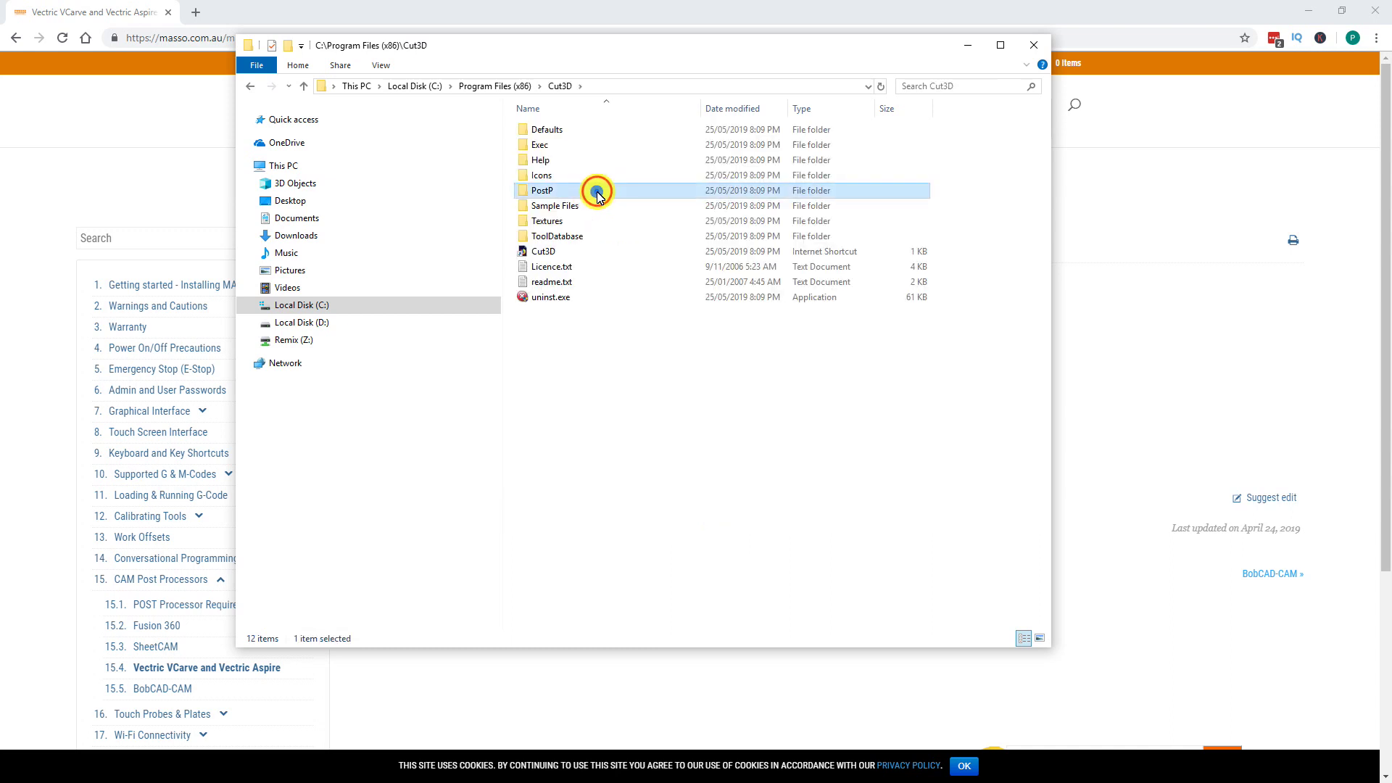
{"action": "double_click", "coordinate": [596, 190]}
- Paste the files into Cut3D's PostP with admin permission, then select Masso ATC (mm) as post processor
{"action": "right_click", "coordinate": [655, 186]}
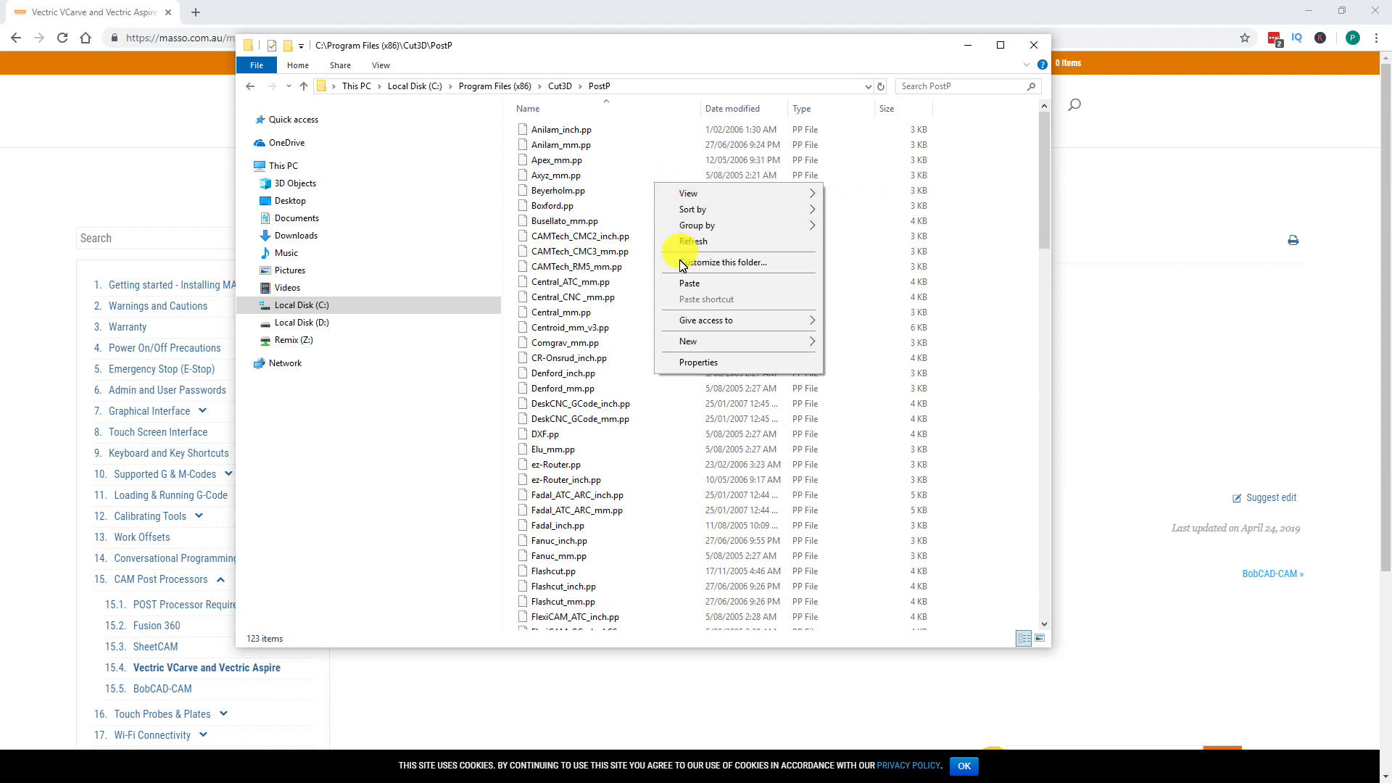
{"action": "left_click", "coordinate": [683, 284]}
{"action": "left_click", "coordinate": [663, 327]}
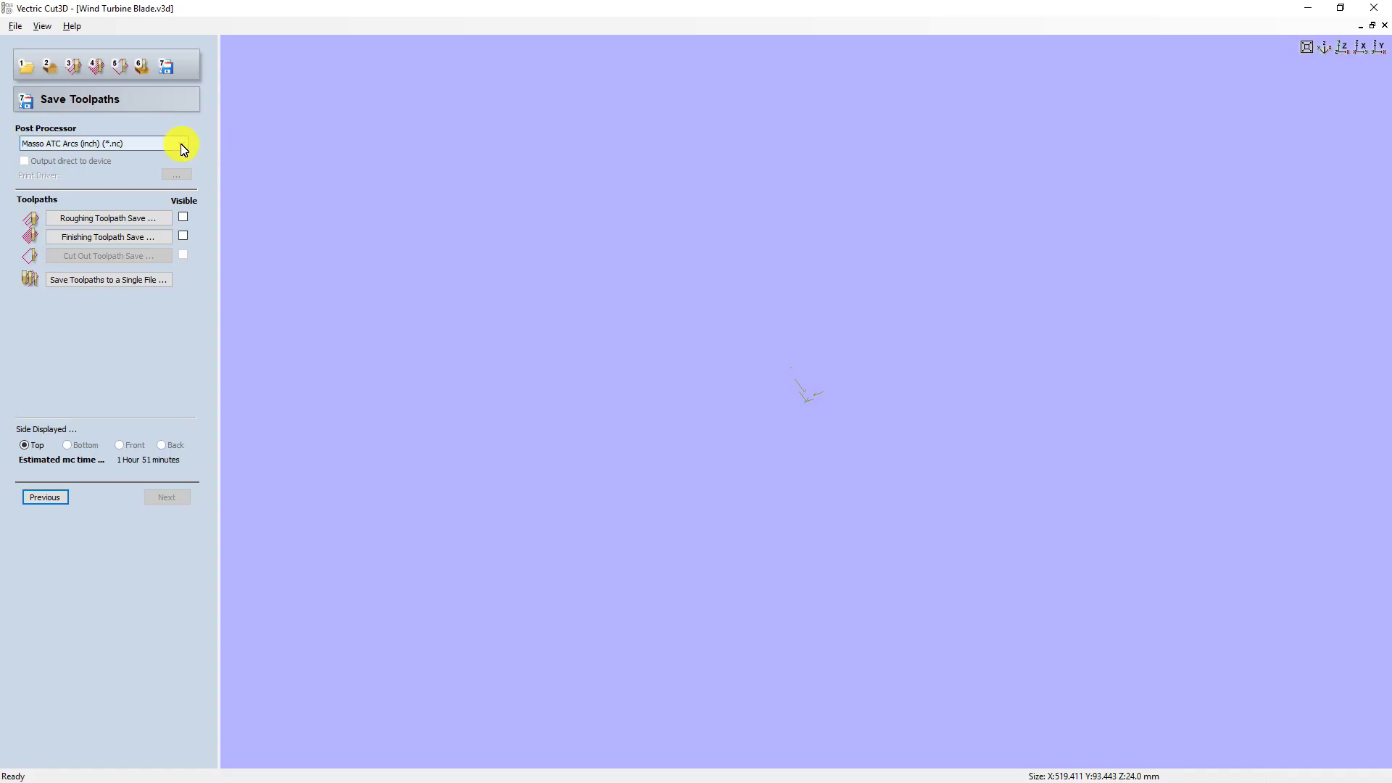
{"action": "left_click", "coordinate": [181, 144]}
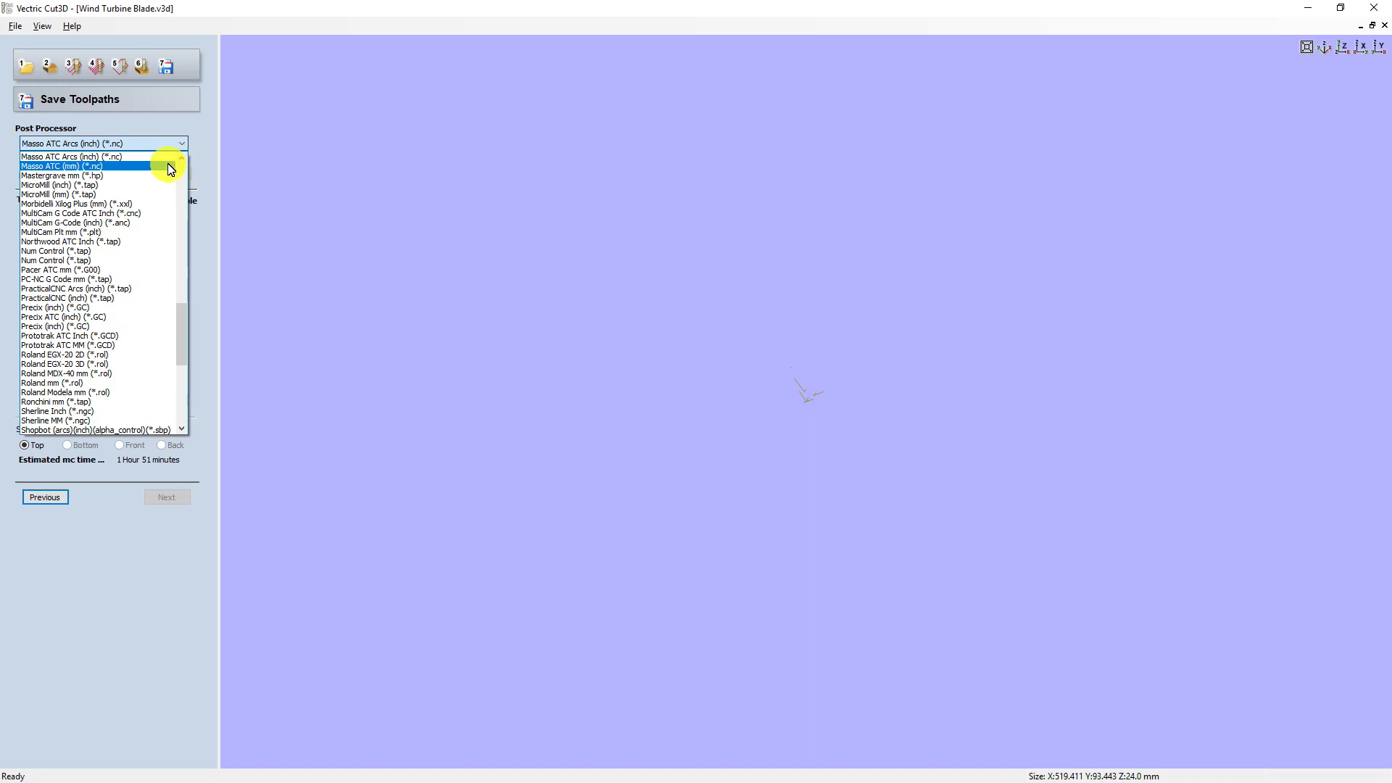
{"action": "left_click", "coordinate": [171, 167]}
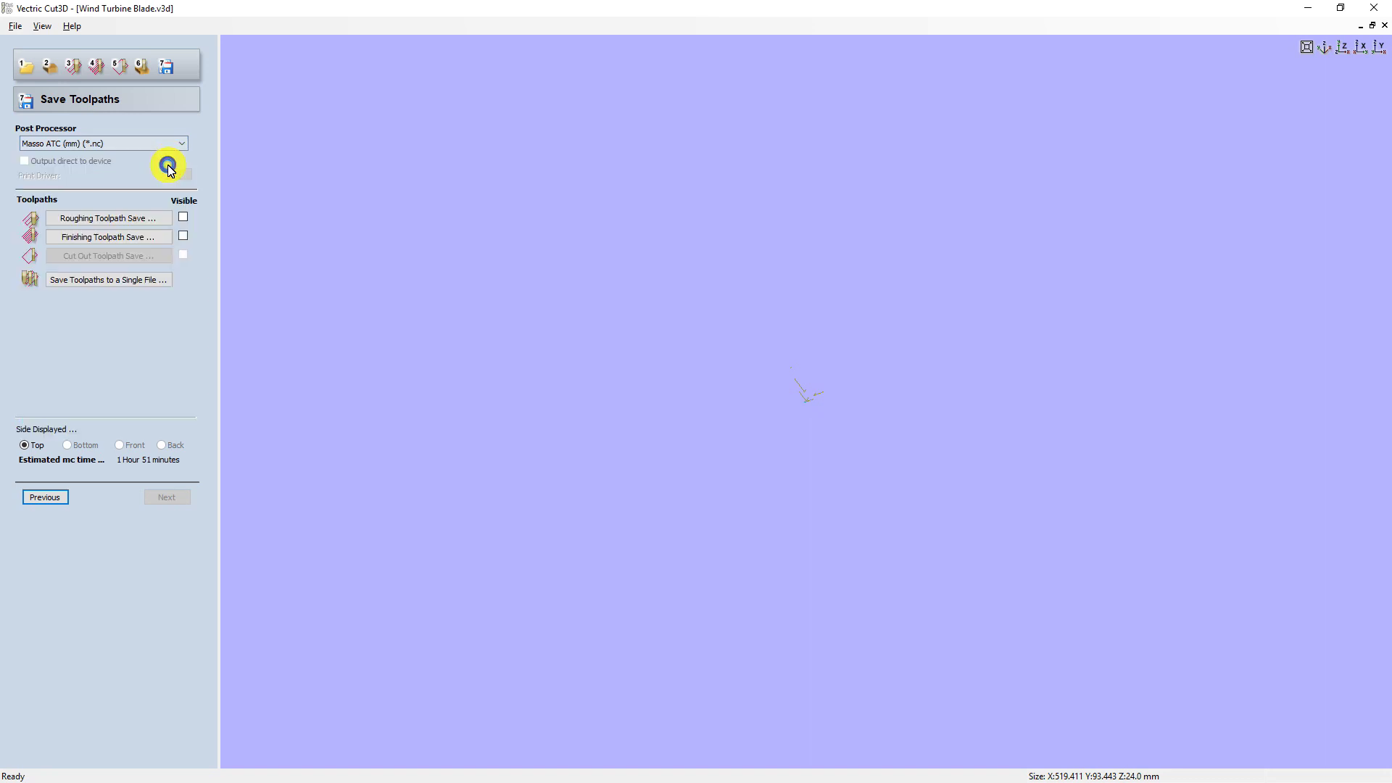